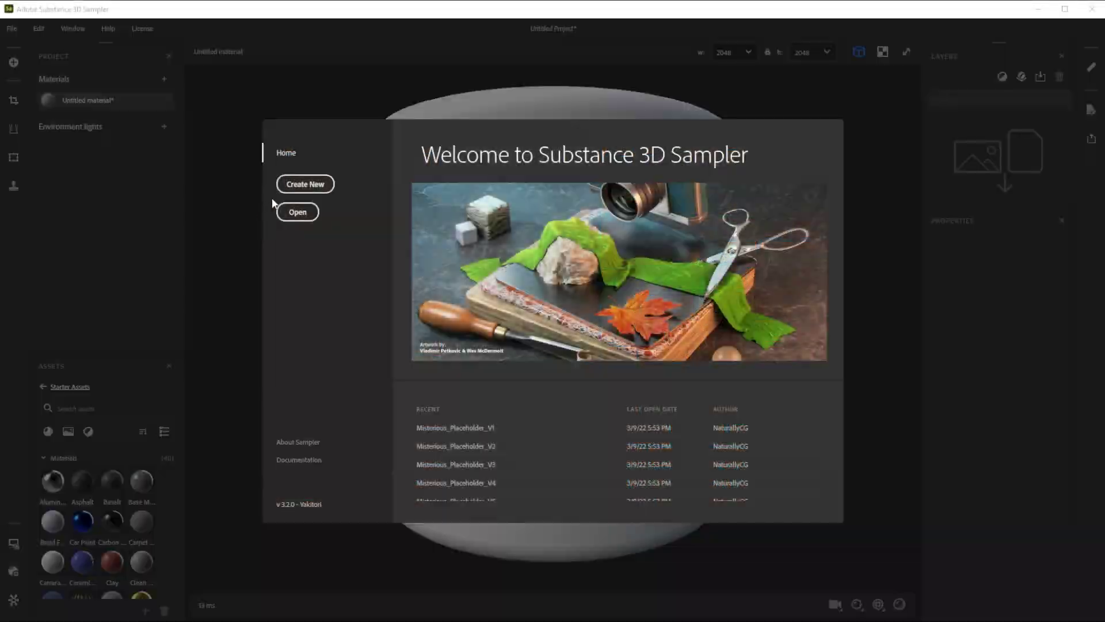
- Create a new project and look over the preview meshes in the viewer settings
left_click(306, 184)
left_click(14, 543)
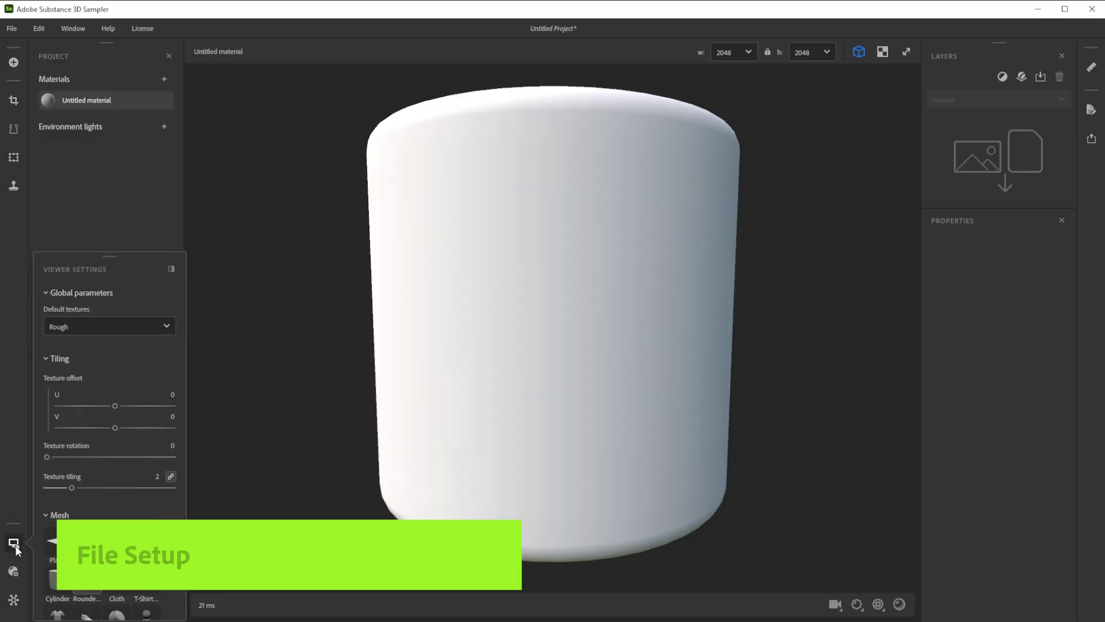
scroll(87, 506, "down", 5)
scroll(88, 507, "down", 3)
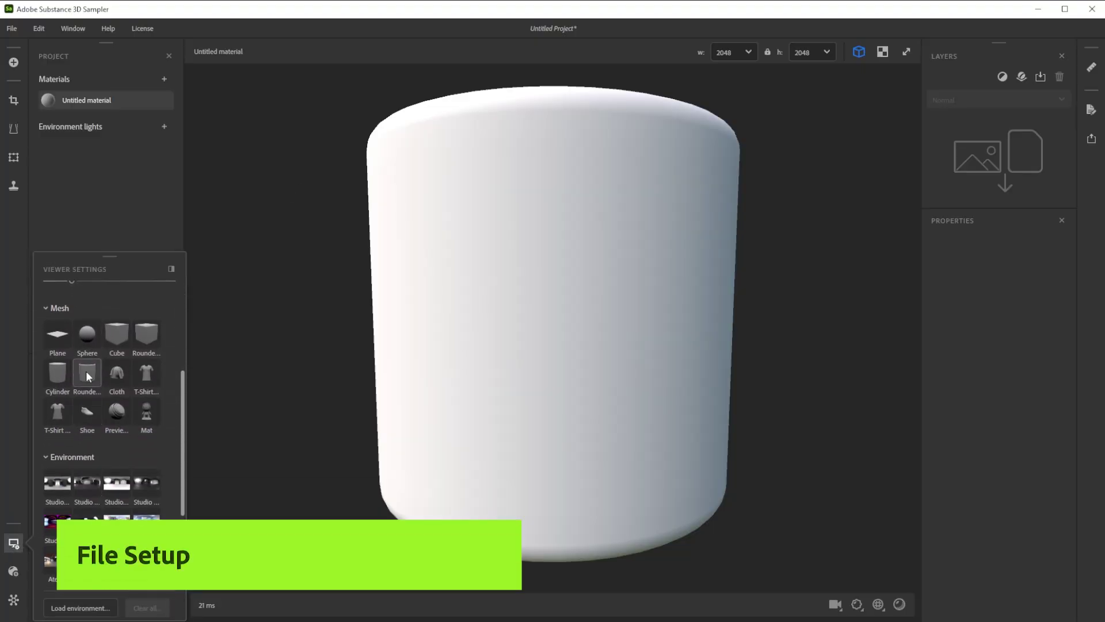
left_click(14, 543)
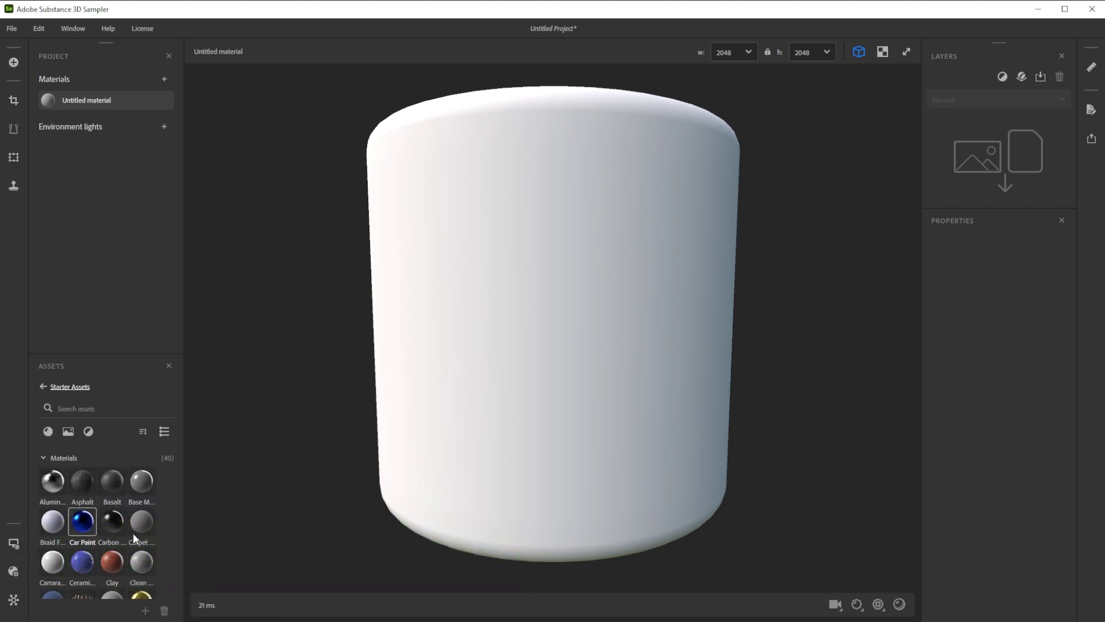
- Add the Clay material from the Starter Assets library to the layer stack
left_click(42, 386)
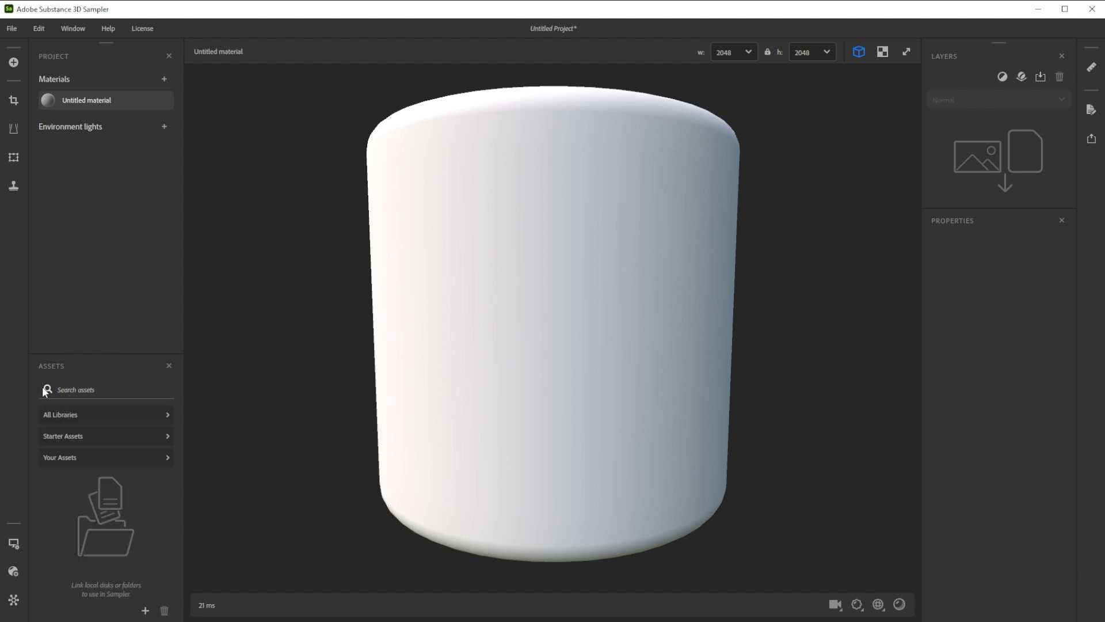
left_click(51, 437)
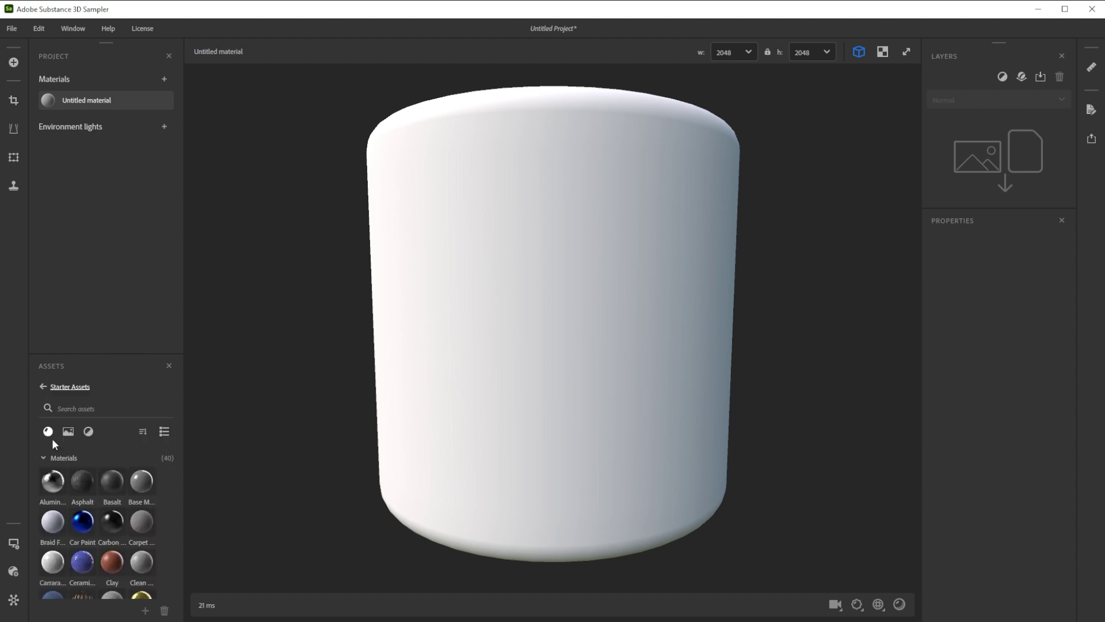
scroll(98, 475, "down", 1)
left_click_drag(112, 485, 978, 144)
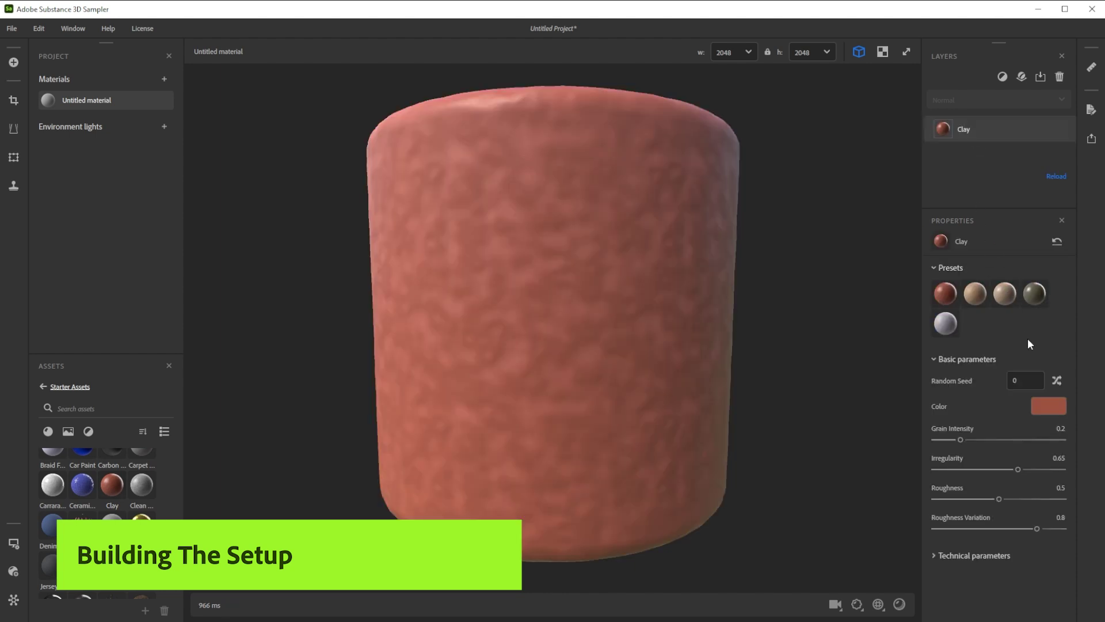
- Randomize the Clay layer's seed and darken its color to #984B31
left_click(1057, 380)
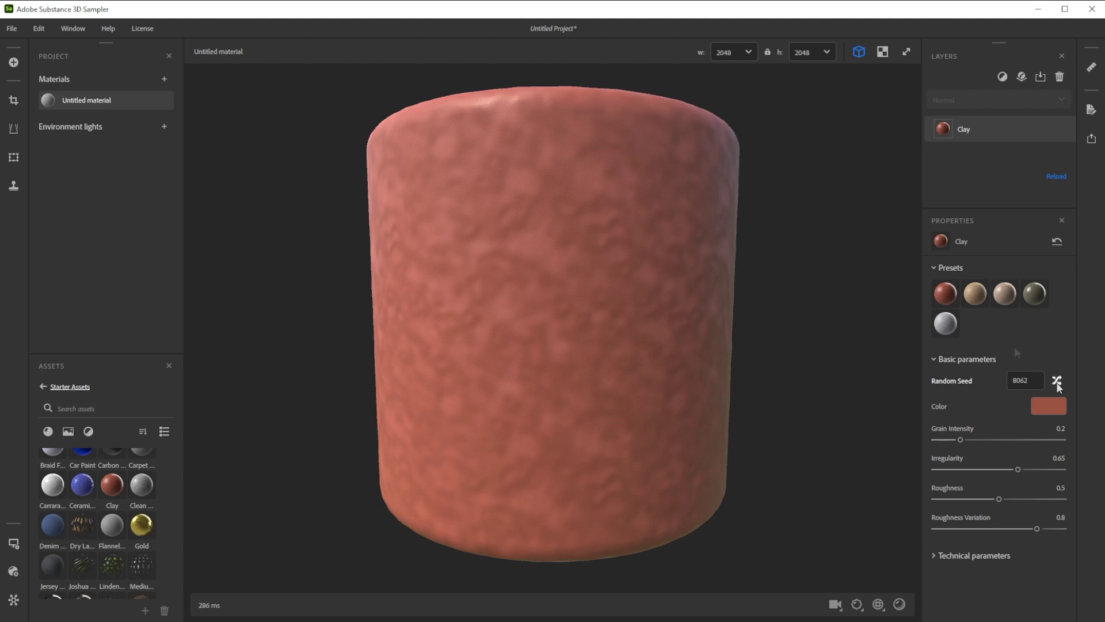
left_click(1046, 407)
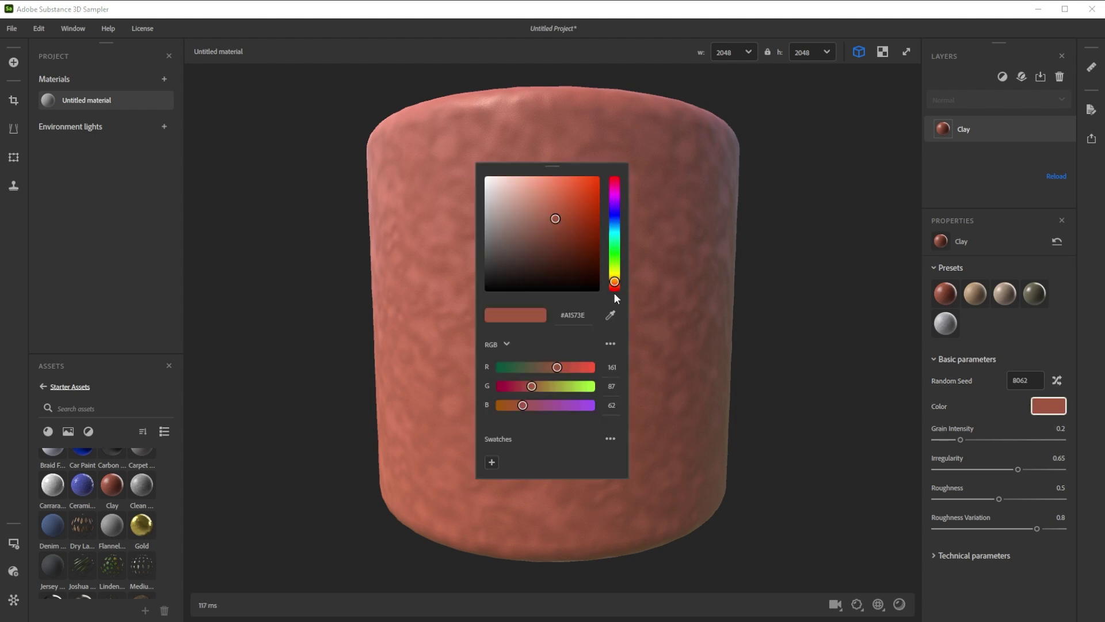
left_click(562, 223)
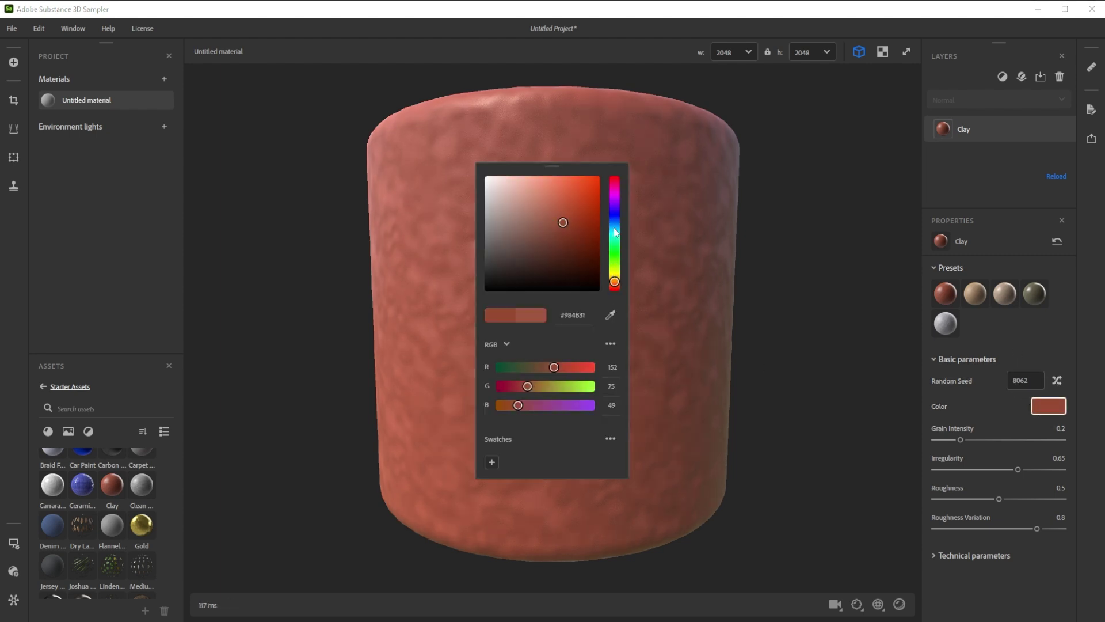
- Set the Clay layer's Roughness to 0.75 and both its Irregularity and Height Range to 0
left_click(1066, 488)
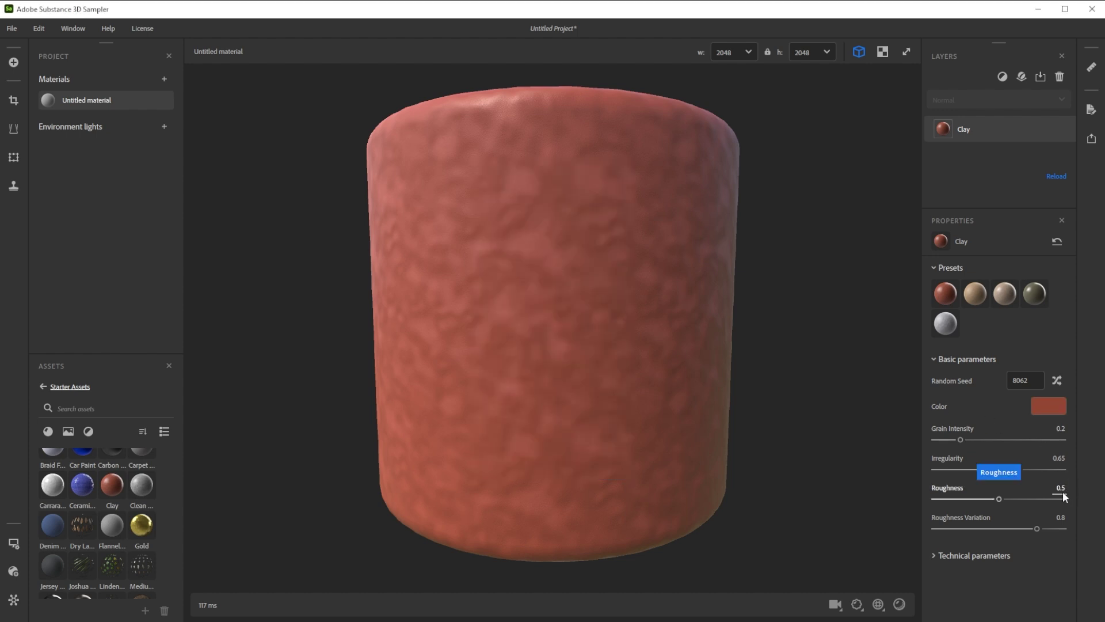
type("0.75")
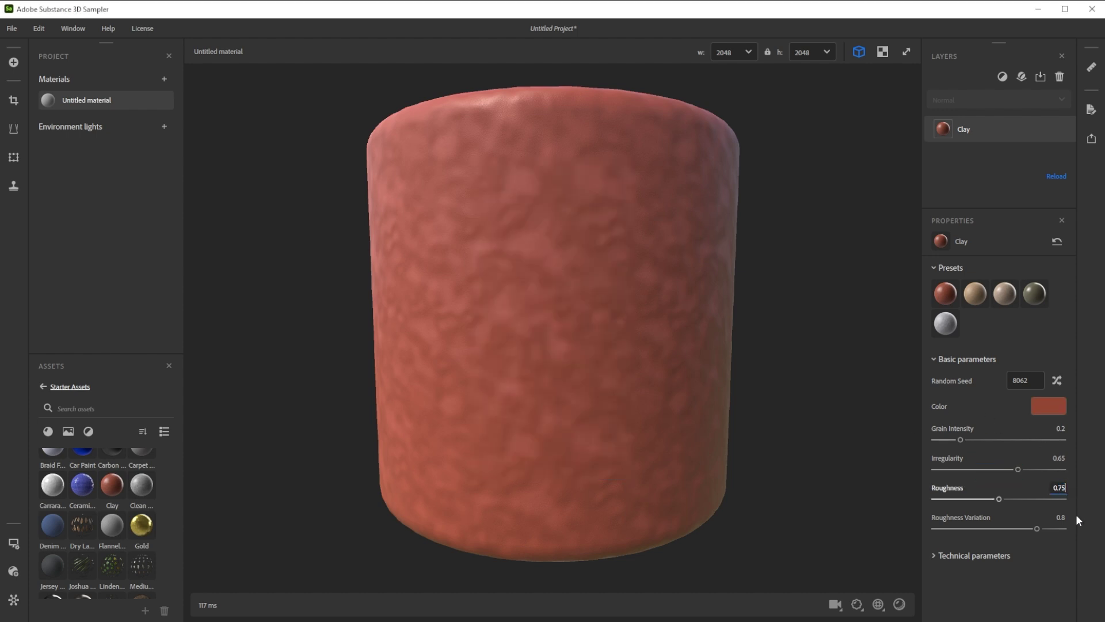
key("Return")
left_click_drag(1018, 469, 861, 466)
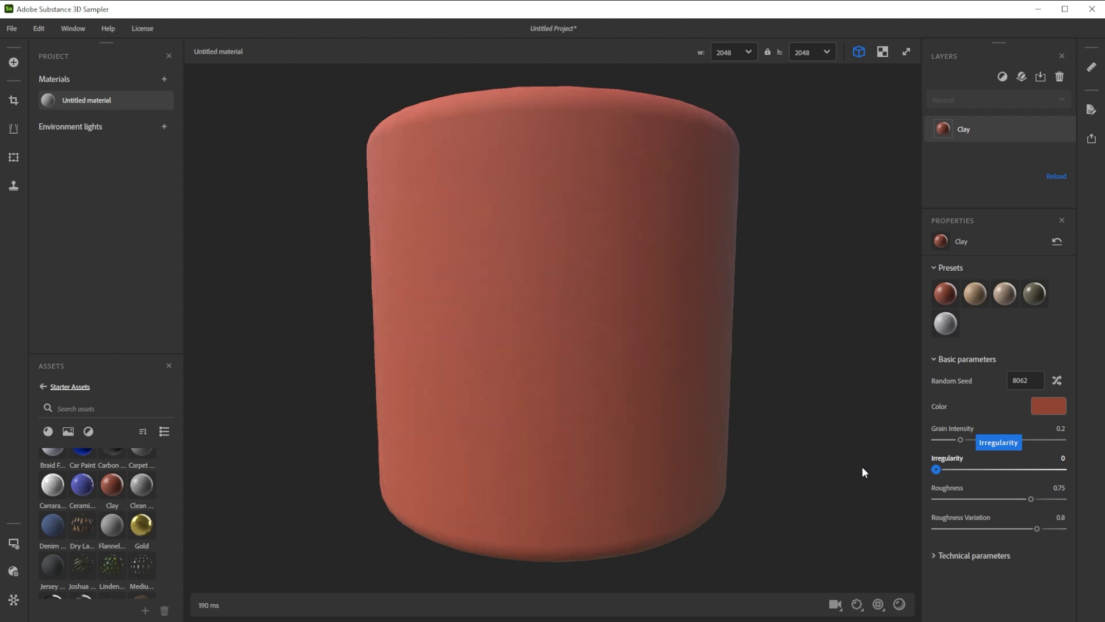
left_click(933, 553)
scroll(955, 540, "down", 3)
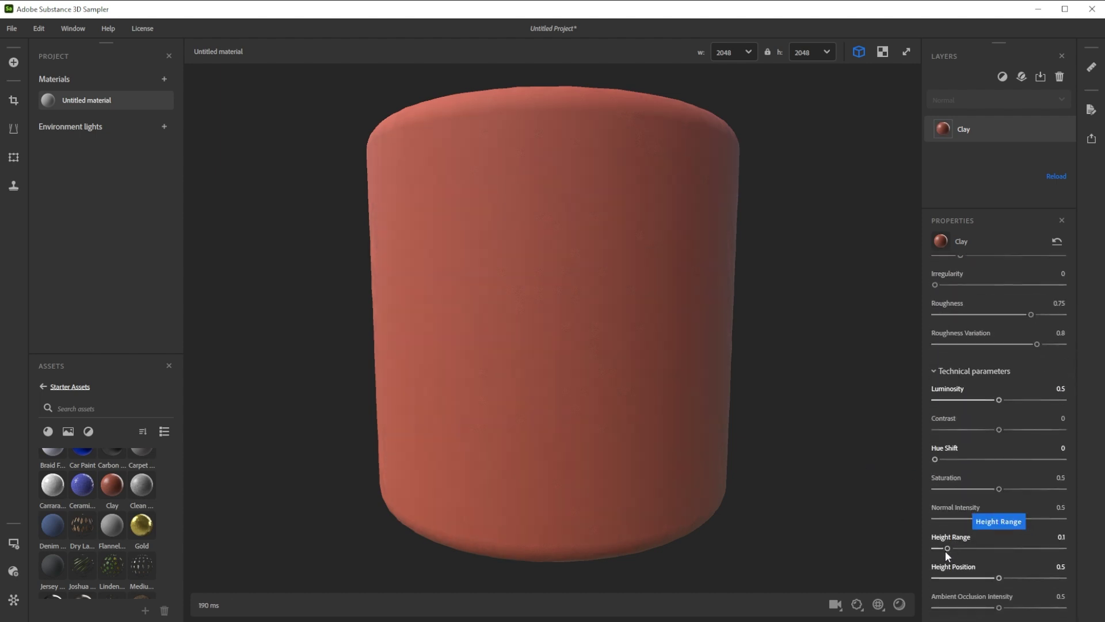
left_click_drag(945, 549, 900, 542)
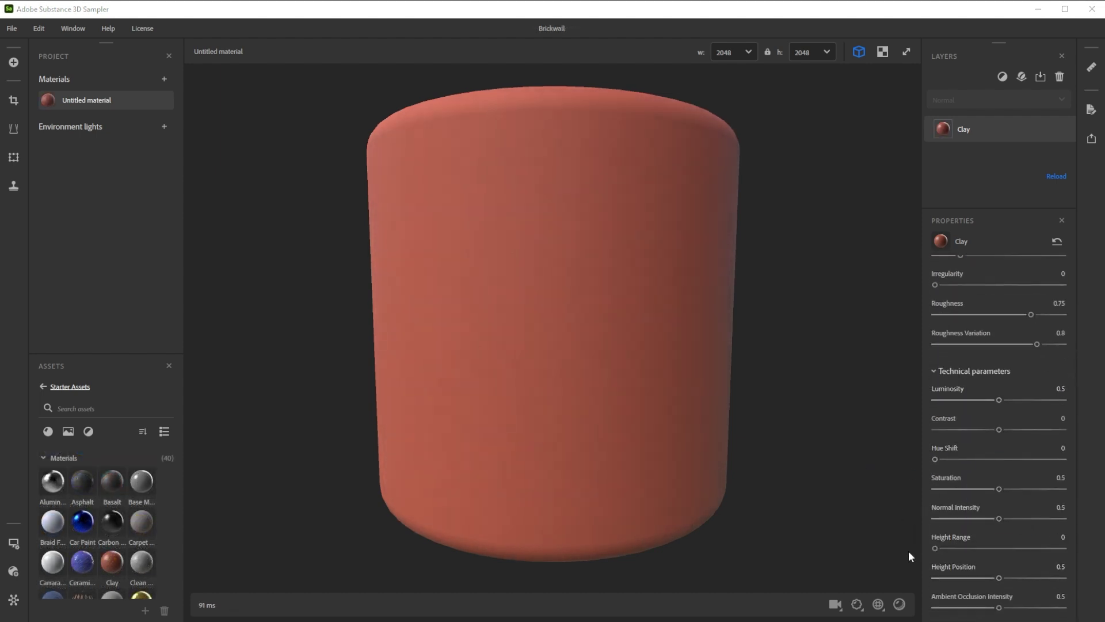
- Rename the untitled material to Brickwall
right_click(86, 101)
left_click(106, 175)
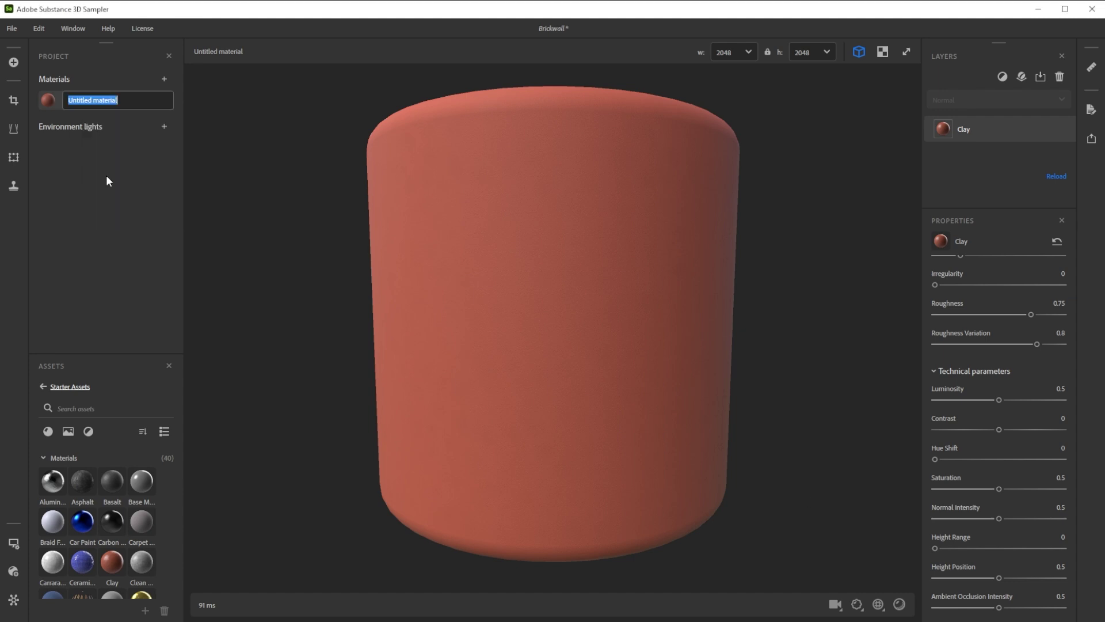
type("Brickwall")
key("Return")
- Save the project under the name Brickwall in the Savefiles folder
left_click(12, 27)
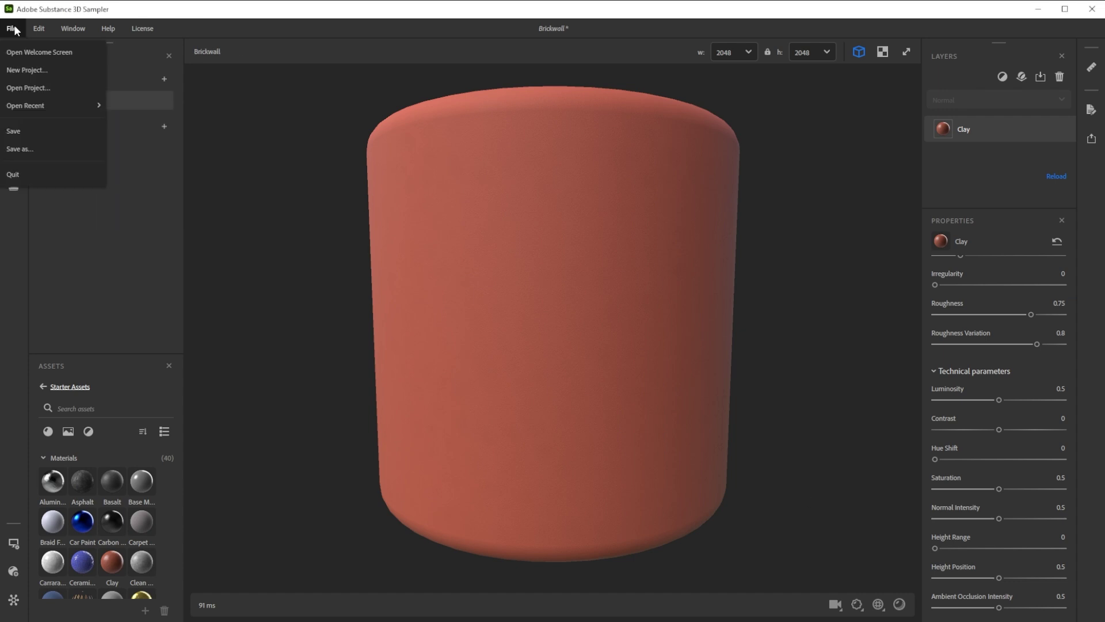
left_click(35, 146)
type("Brickwall")
left_click(454, 320)
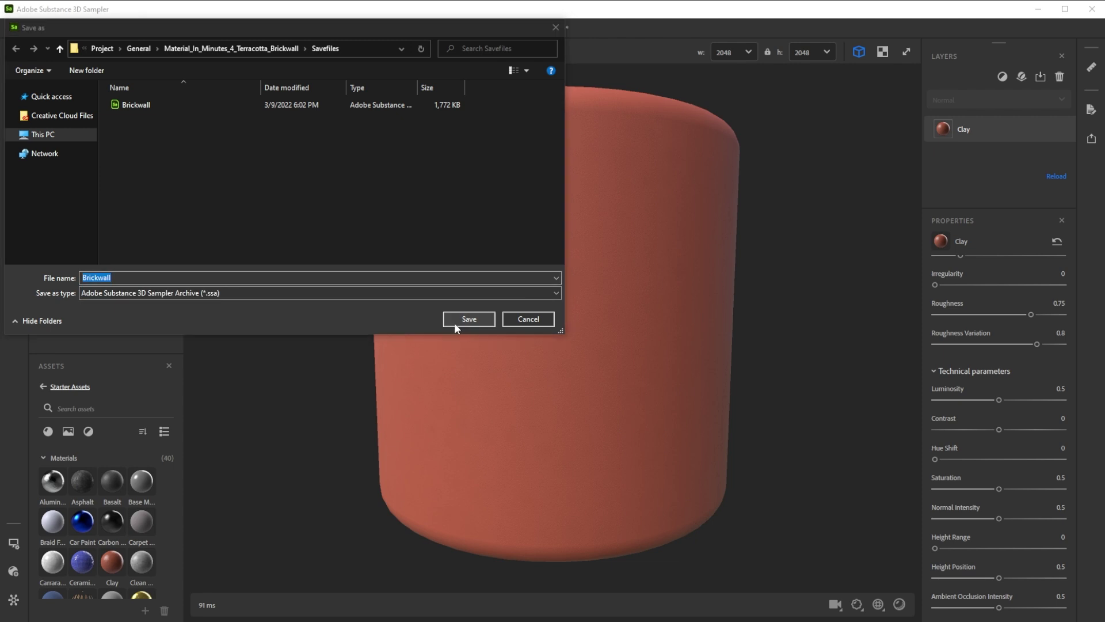
left_click(595, 320)
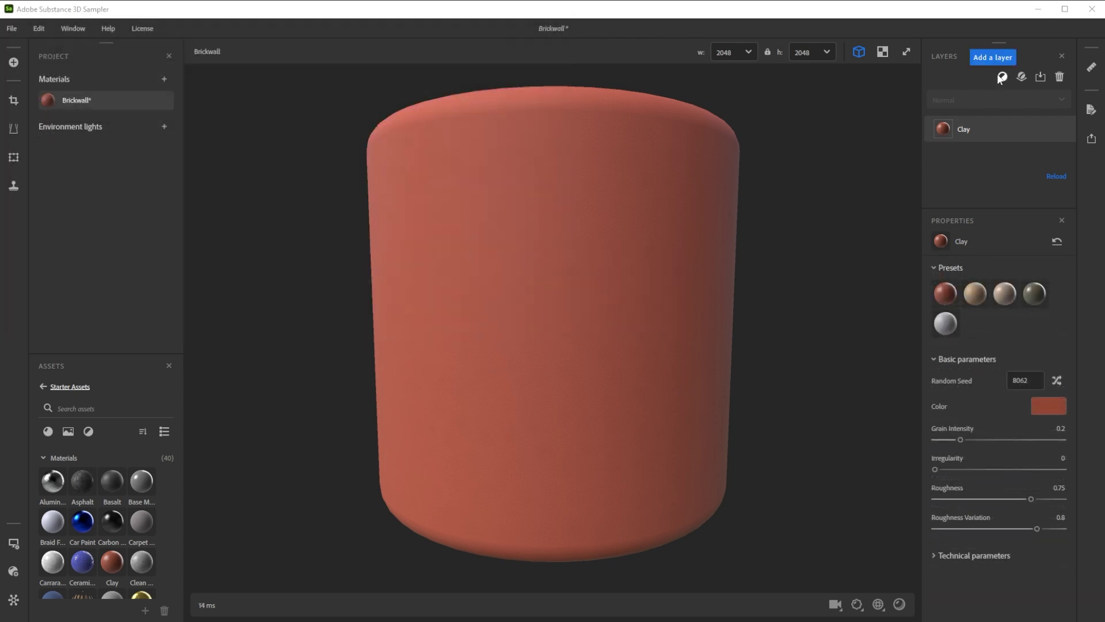
- Add a Surface Relief filter above the Clay layer
left_click(1001, 77)
type("su")
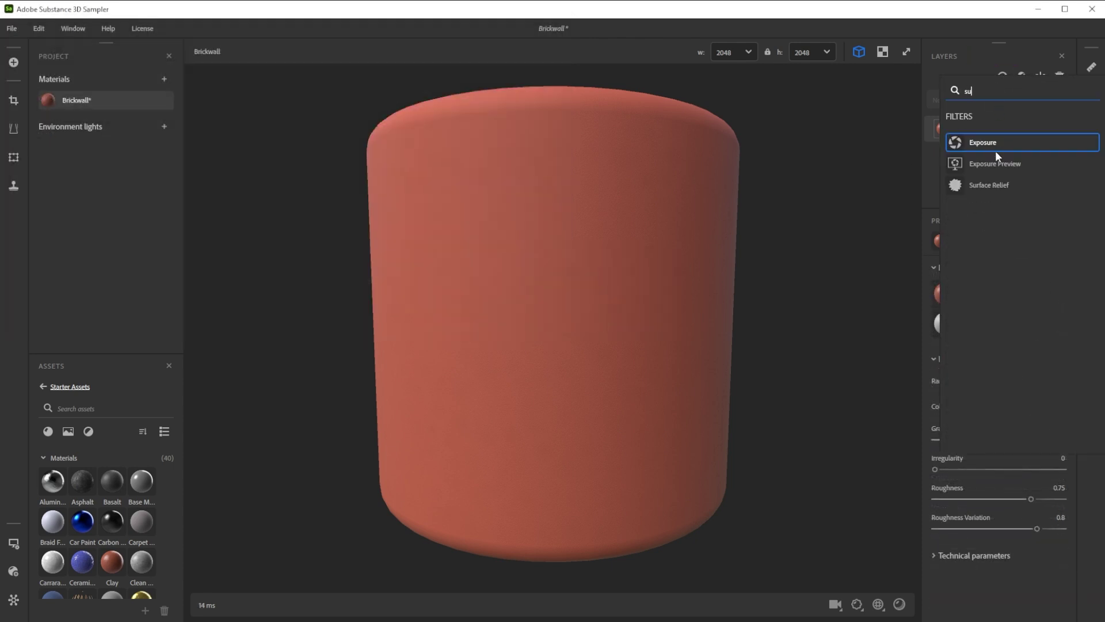
left_click(987, 186)
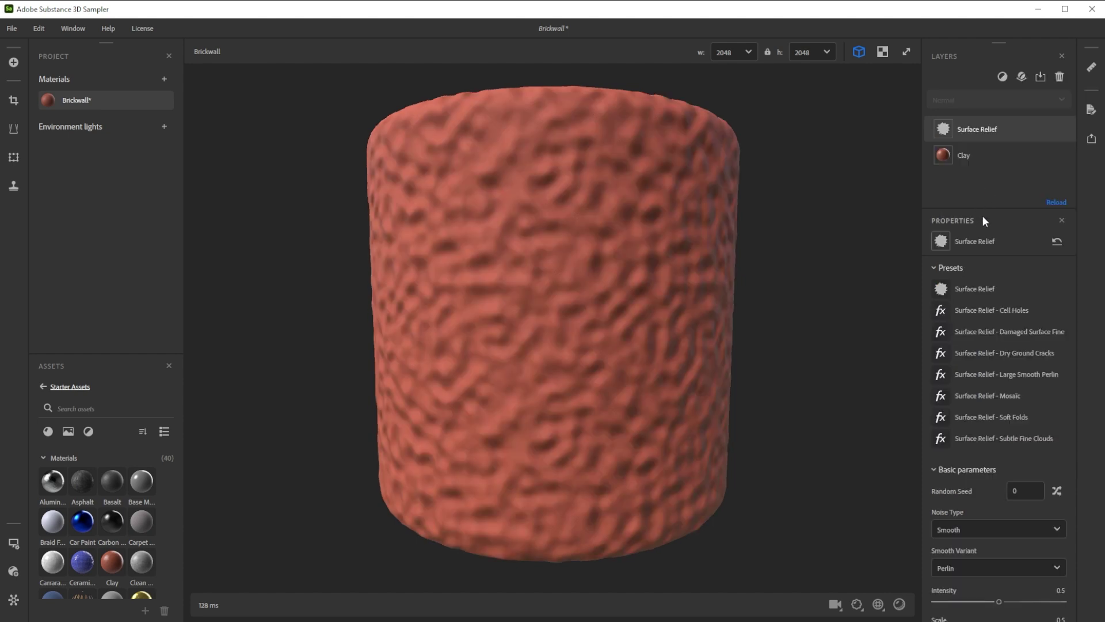
- Try the Cell Holes, Dry Ground Cracks, Large Smooth Perlin and Soft Folds presets on the Surface Relief layer
mouse_move(1009, 310)
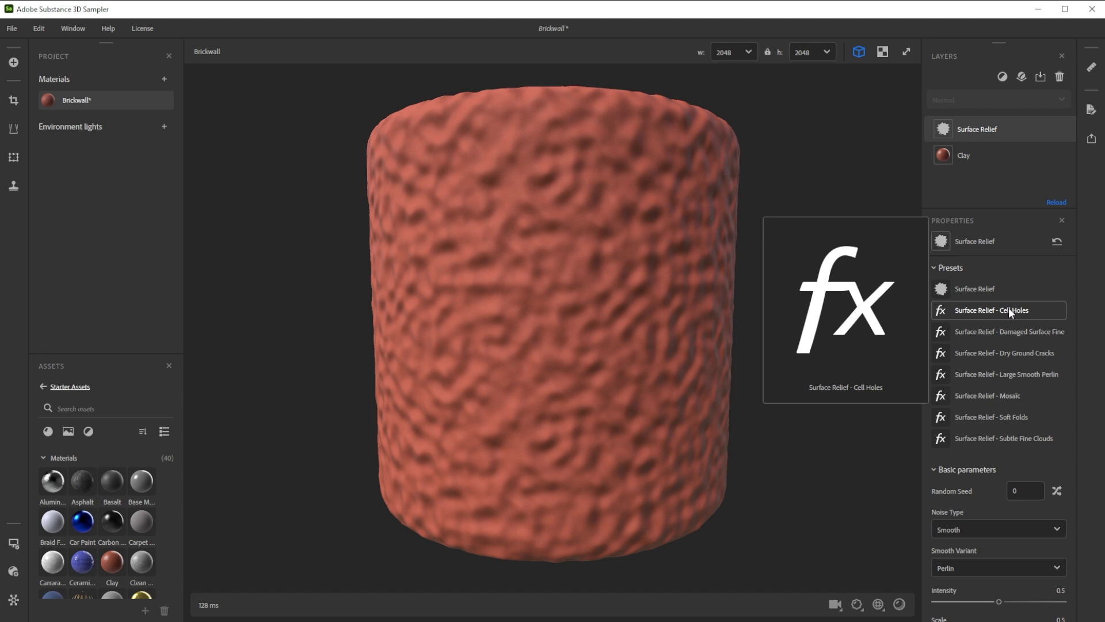
left_click(1006, 311)
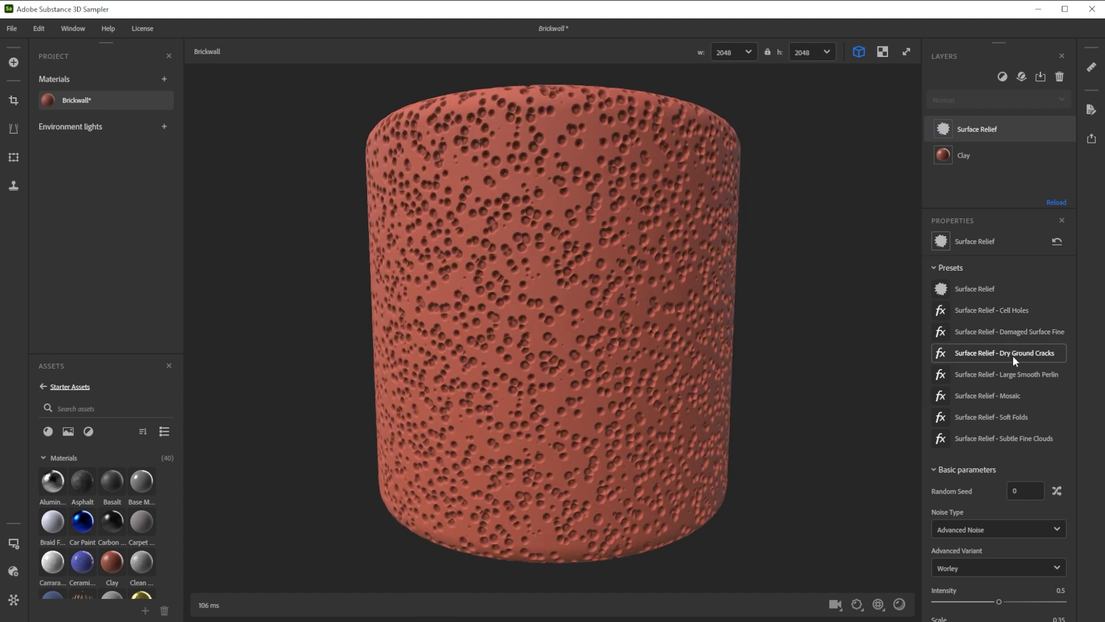
left_click(1022, 358)
left_click(1014, 373)
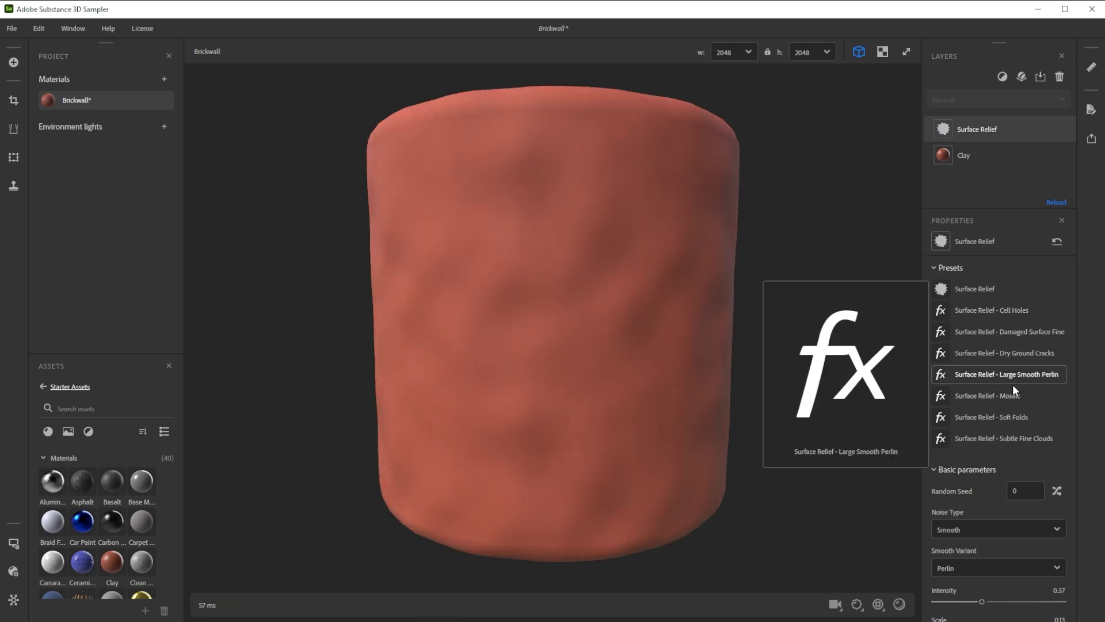
left_click(1012, 413)
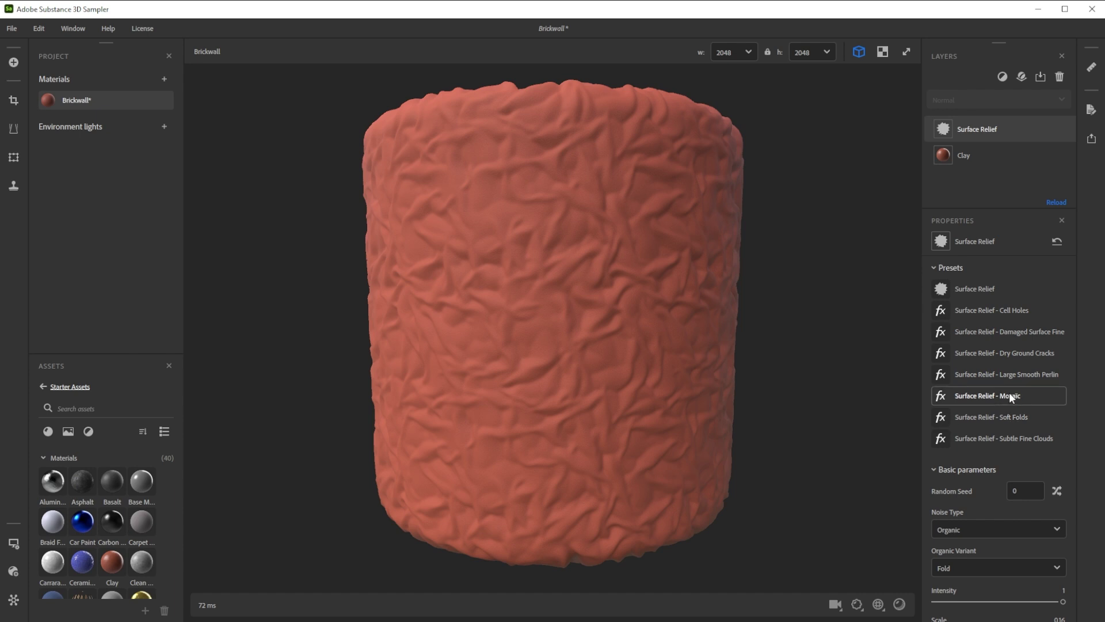
- Apply the Damaged Surface Fine preset to the Surface Relief layer and randomize its seed
left_click(1003, 334)
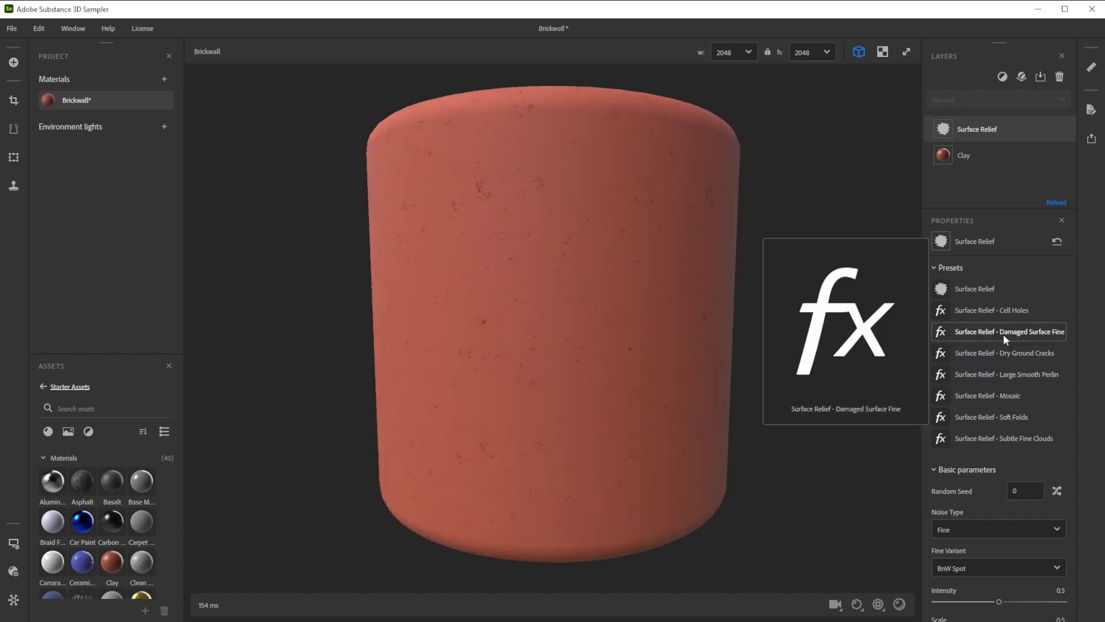
left_click(1057, 491)
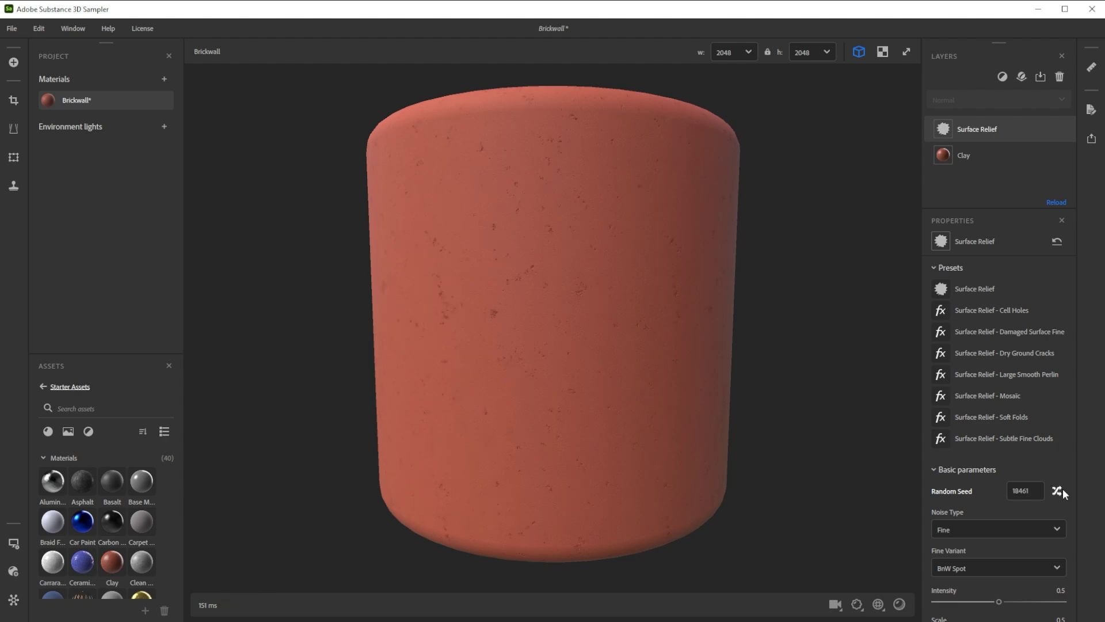
- Add a second Surface Relief filter on top using the Dry Ground Cracks preset with a randomized seed
left_click(1000, 79)
type("su")
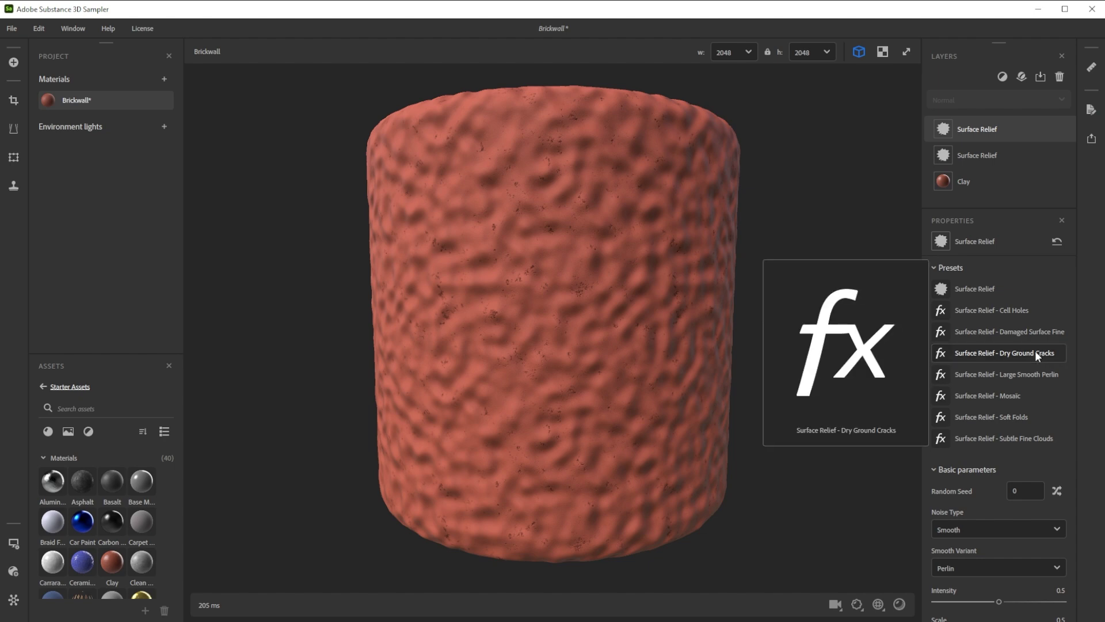
left_click(1035, 352)
left_click(1057, 489)
- Set the Scale of the upper Surface Relief layer to 0.8
scroll(1048, 482, "down", 3)
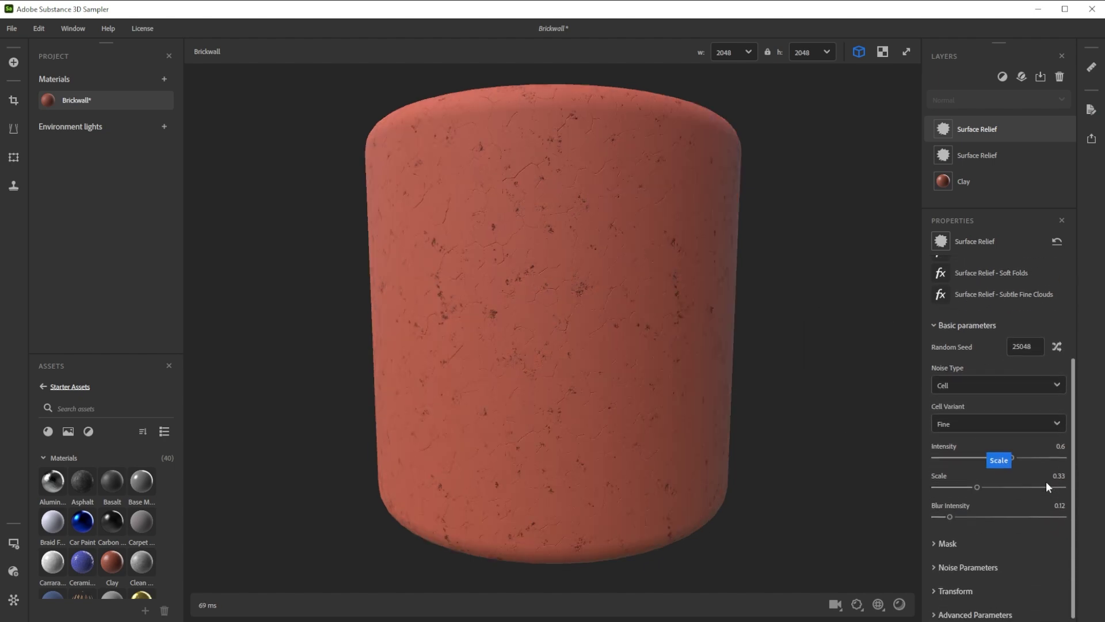
left_click(935, 563)
scroll(976, 541, "down", 2)
left_click(1059, 472)
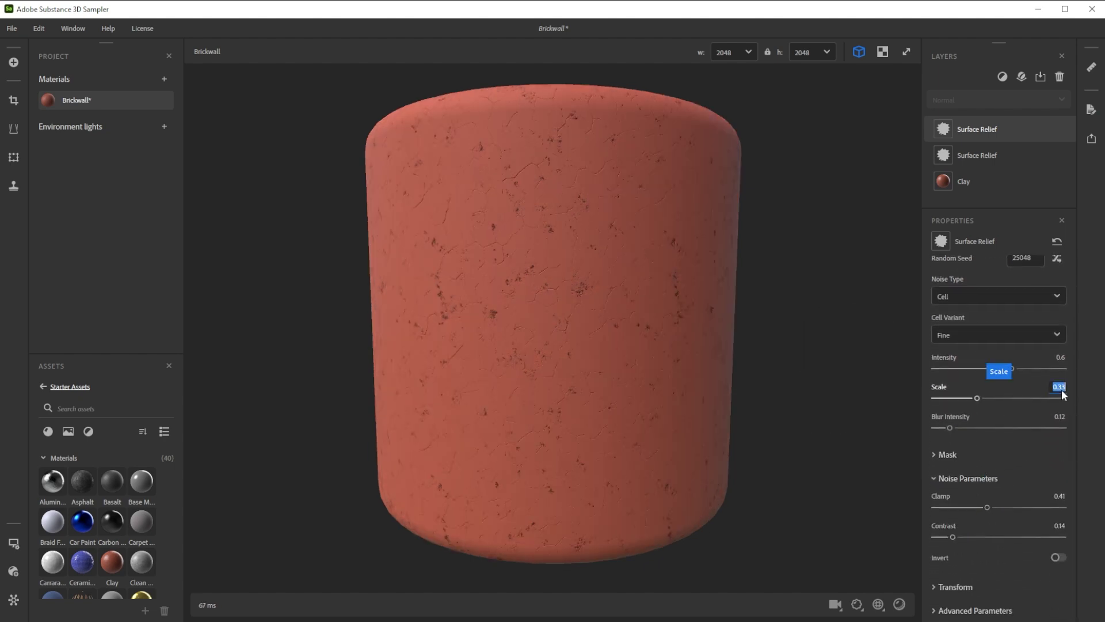
type("0.8")
key("Return")
- Set the upper Surface Relief layer's noise Contrast to 0.6 and save the project
left_click(1059, 526)
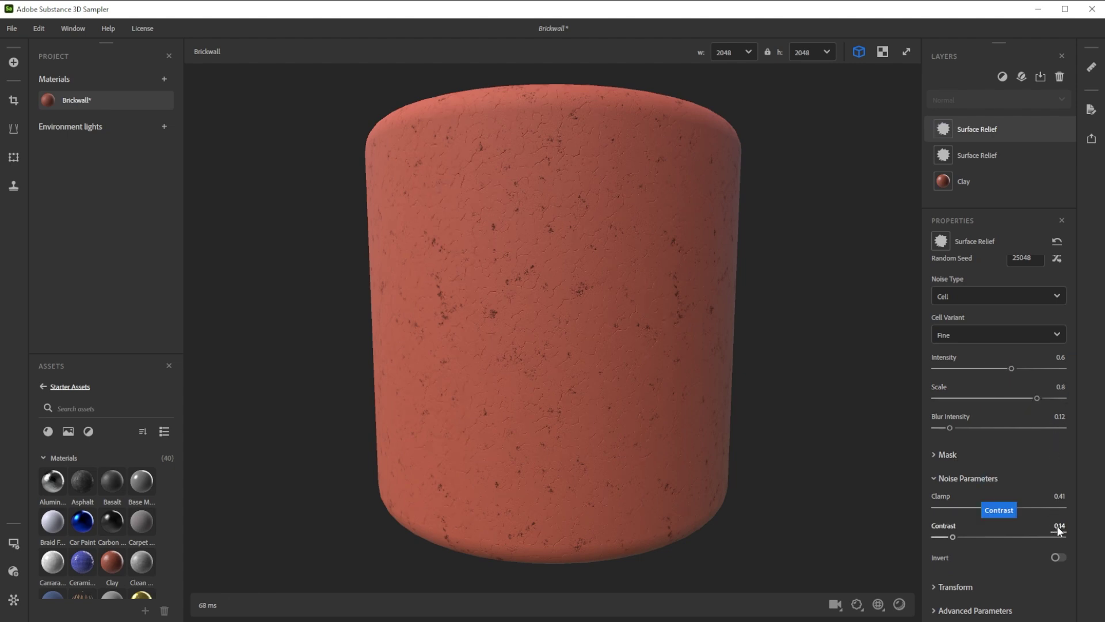
type("0.6")
key("Return")
key("ctrl+s")
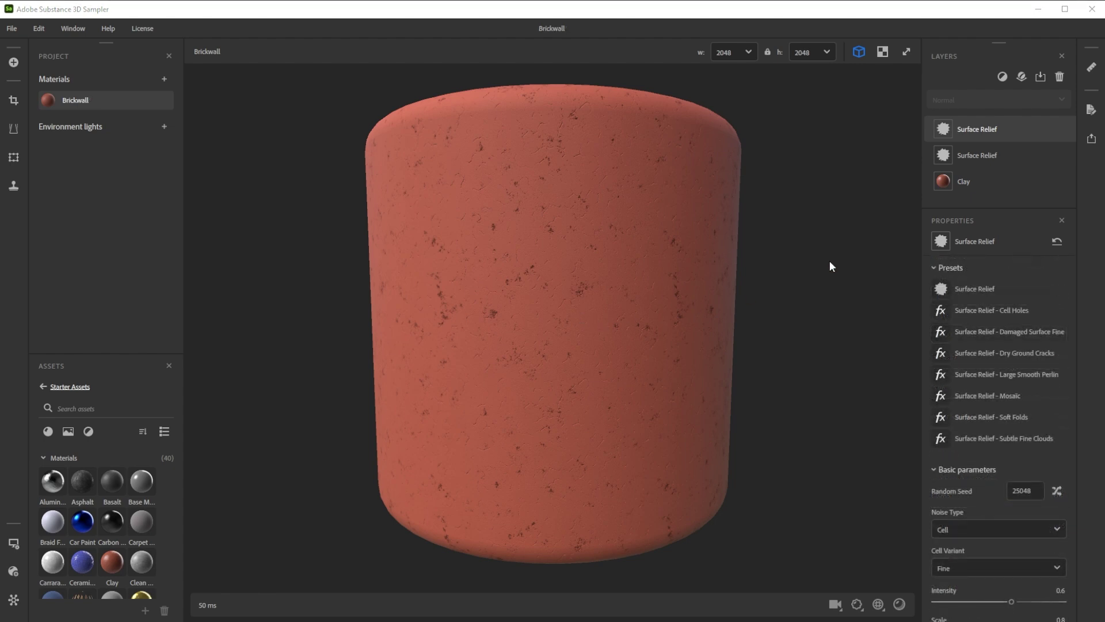
- Add a Brickwall filter on top of the layer stack and randomize its seed
left_click(1002, 76)
type("br")
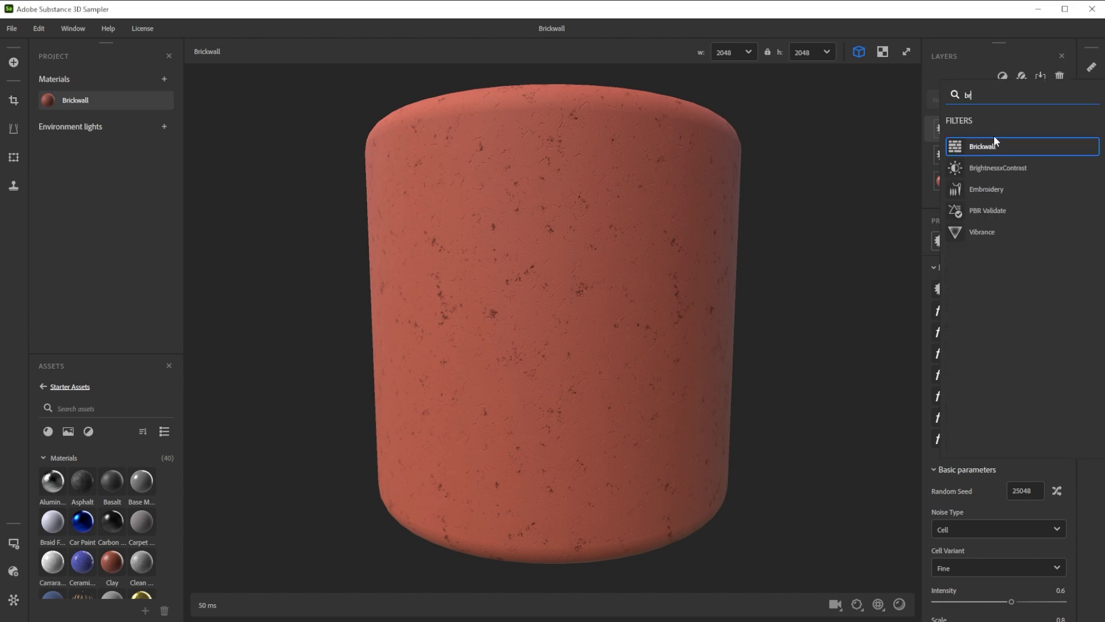
left_click(991, 146)
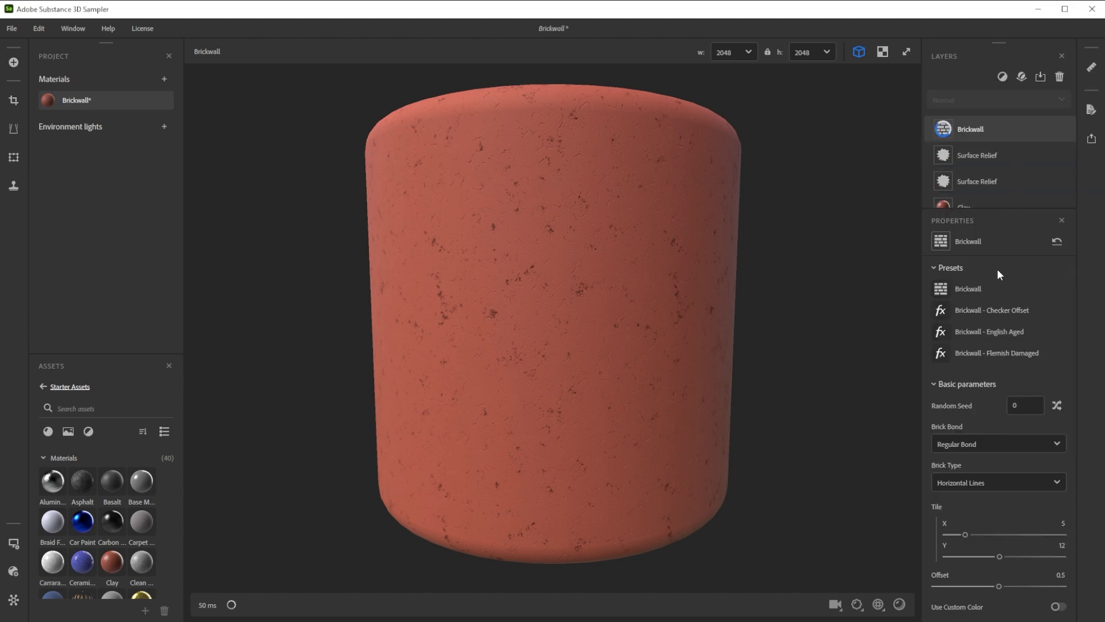
left_click(1057, 405)
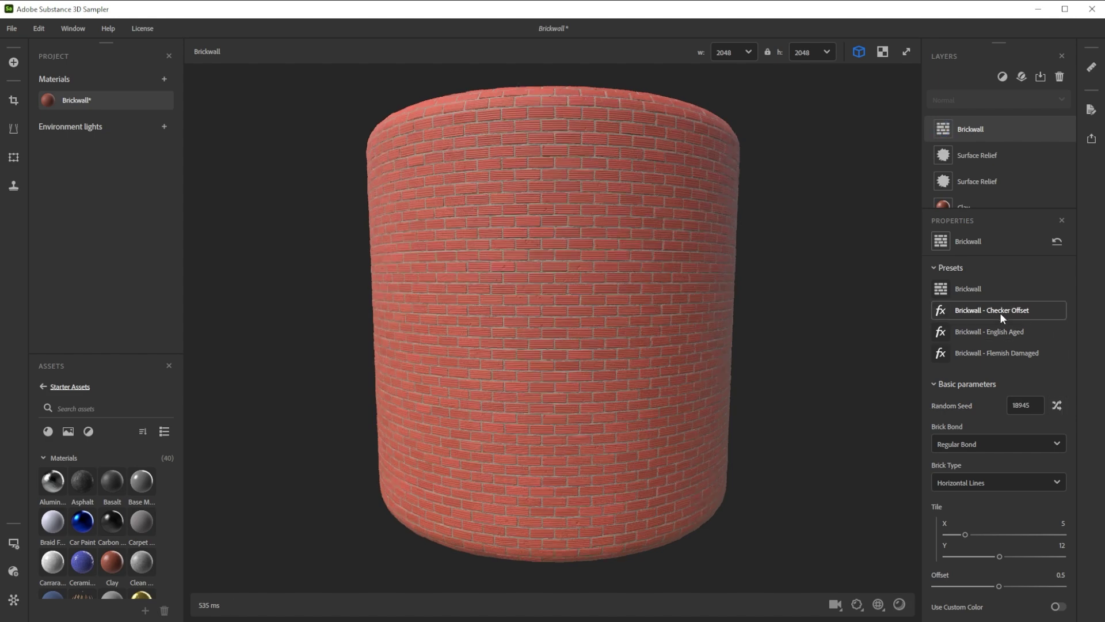
- Try the Brickwall presets, apply Brickwall - English Aged, and change its Brick Bond option
left_click(1000, 332)
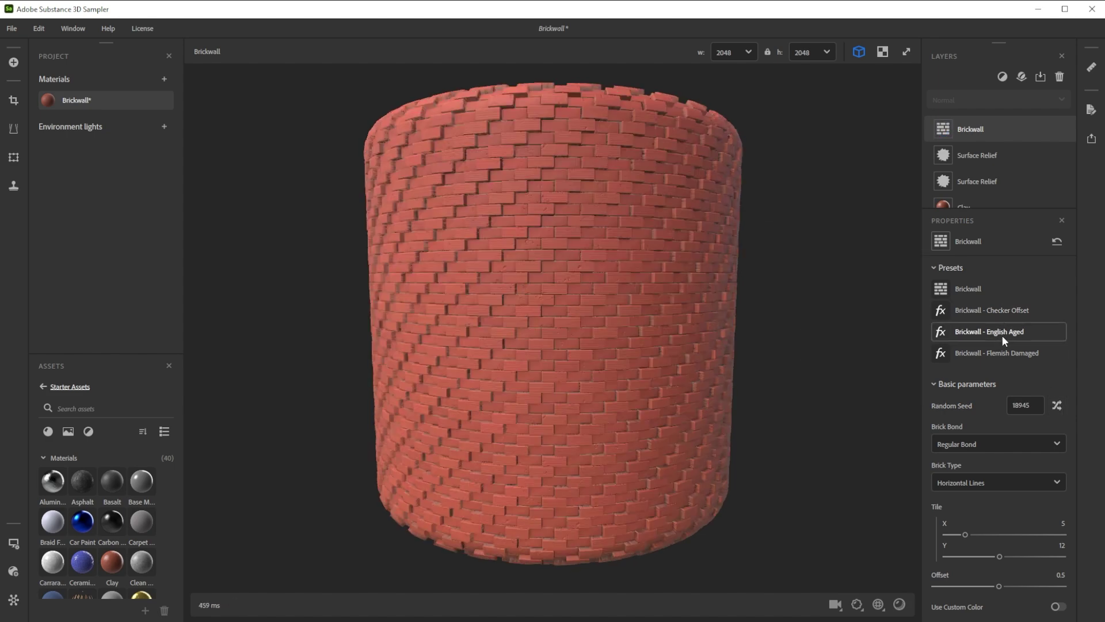
left_click(1005, 351)
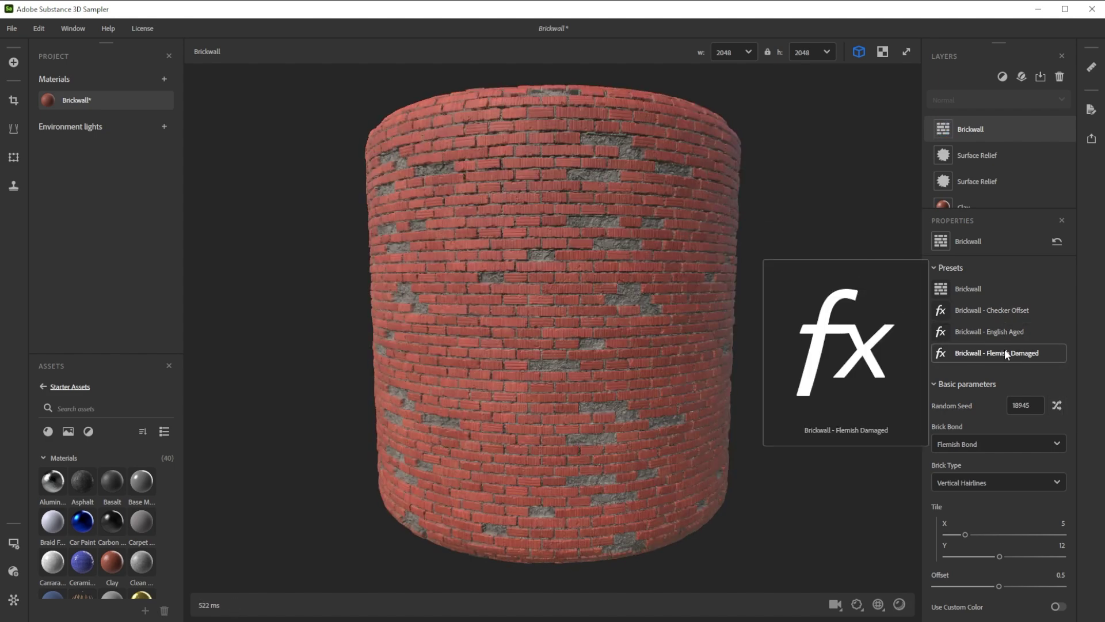
left_click(1000, 333)
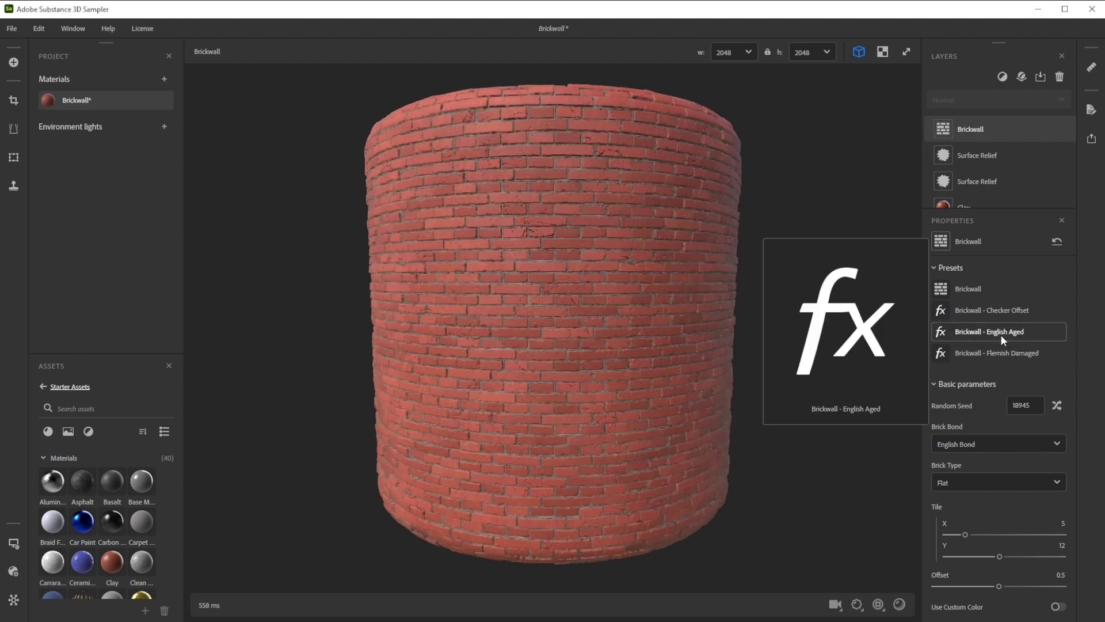
left_click(1026, 437)
left_click(1006, 467)
- Set the Brickwall layer's Cement Roughness to 0.8 and Cement Level to 0.6
scroll(998, 413, "down", 5)
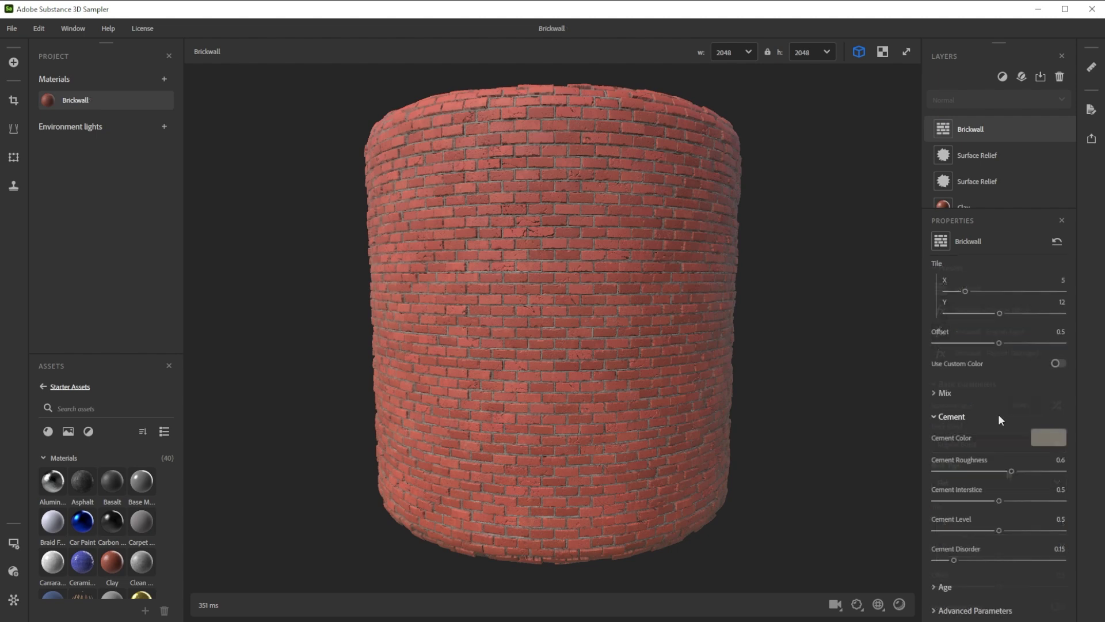
left_click(1058, 461)
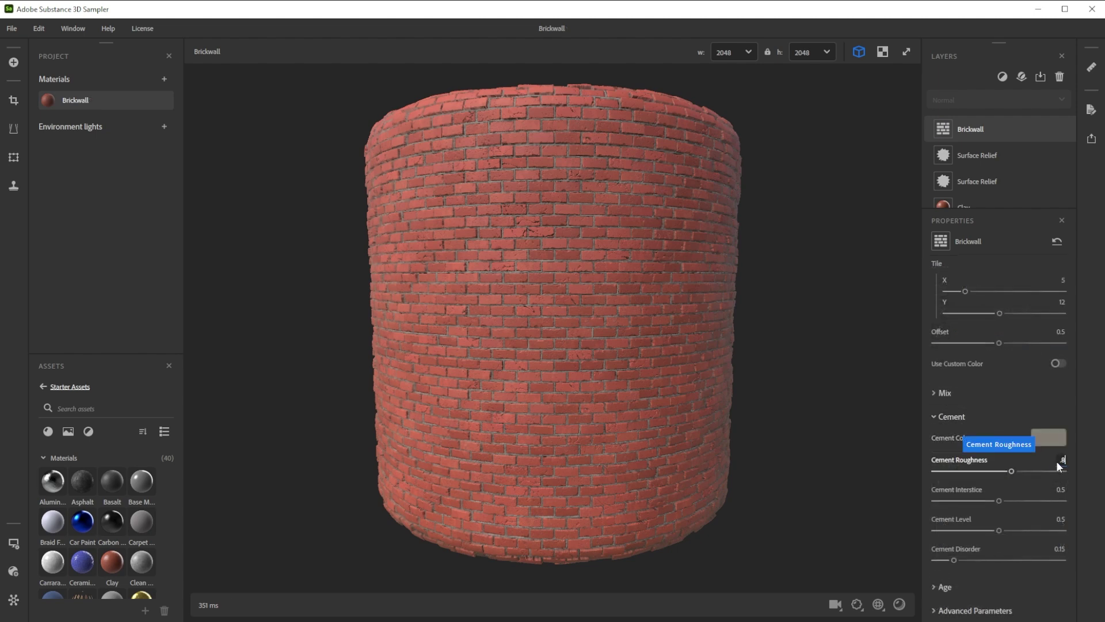
type(".8")
key("Return")
left_click(1061, 520)
type(".6")
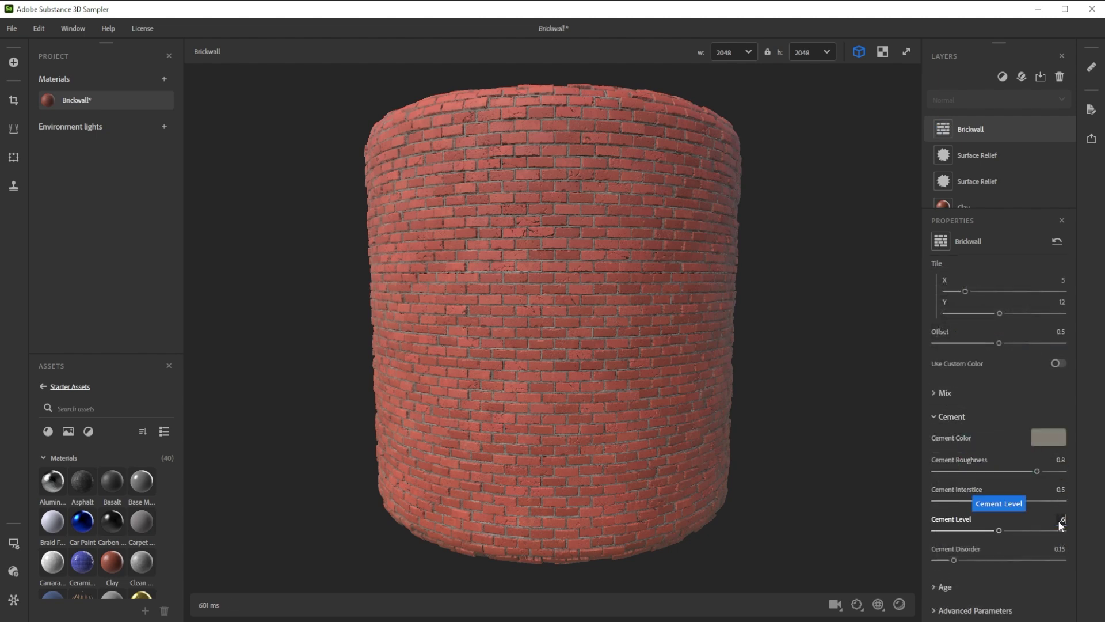
key("Return")
- Set the Brickwall layer's Cement Disorder to 0.75
left_click(1059, 548)
type(".75")
key("Return")
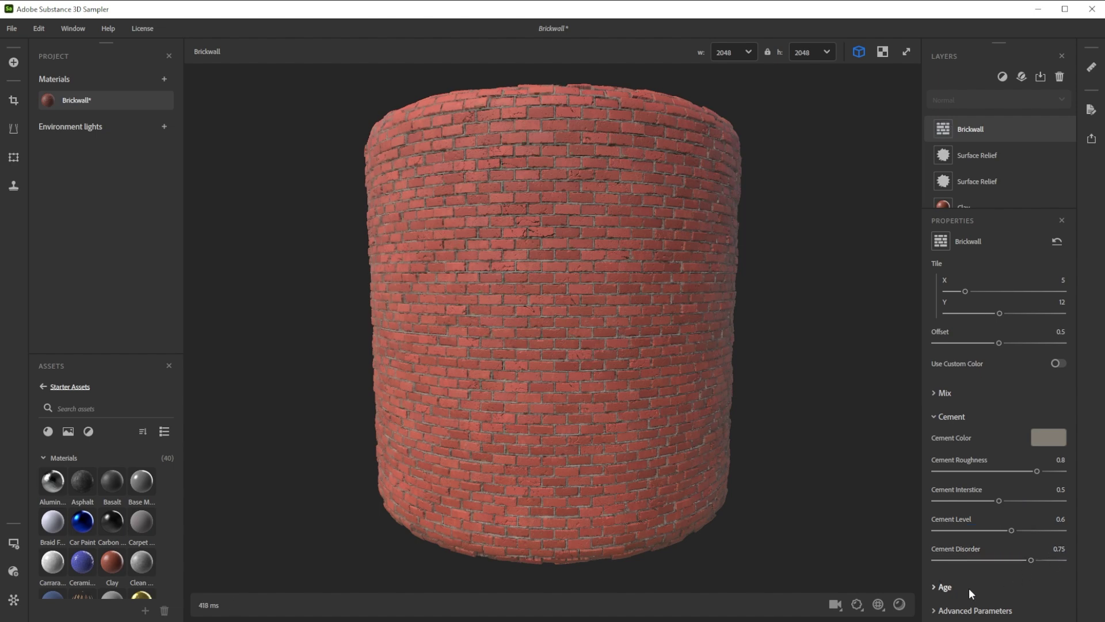
- Set the Brickwall layer's aging values to Brick Disorder 0.4 and Brick Color Variation 0.25
left_click(940, 587)
scroll(969, 579, "down", 3)
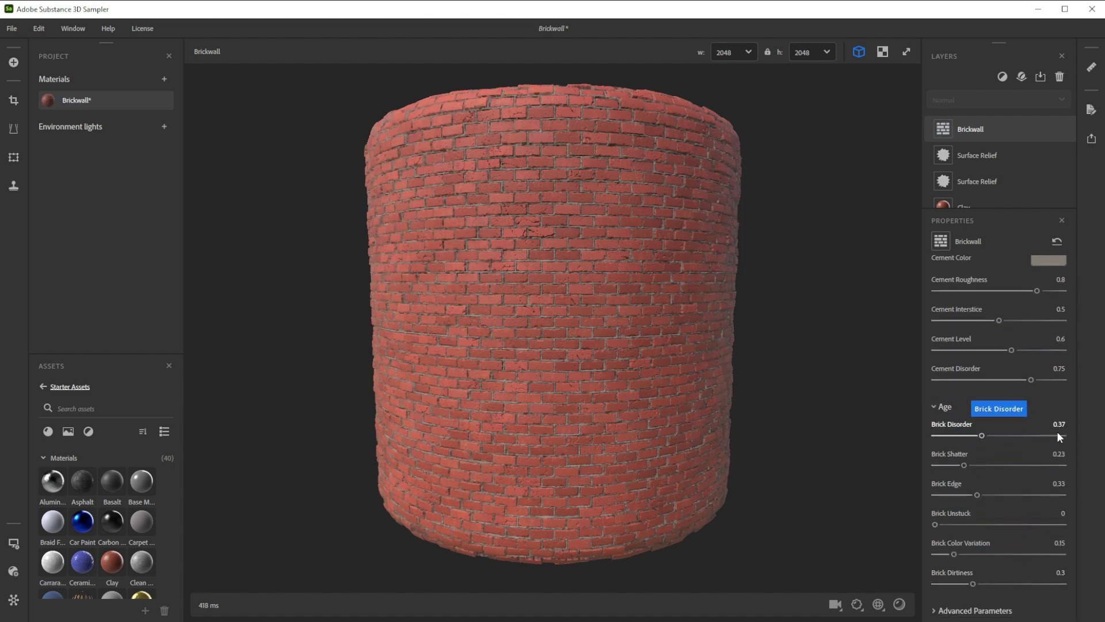
left_click(1058, 429)
type(".4")
key("Return")
left_click(1061, 544)
type(".25")
key("Return")
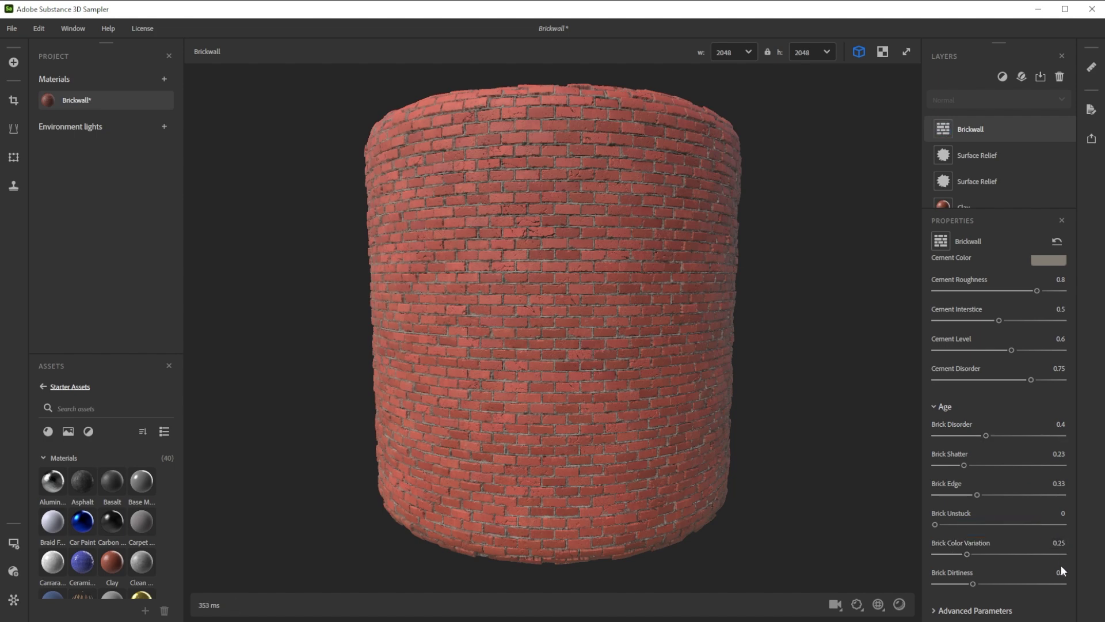
- Set the Brickwall layer's Brick Dirtiness to 0.4
left_click(1061, 573)
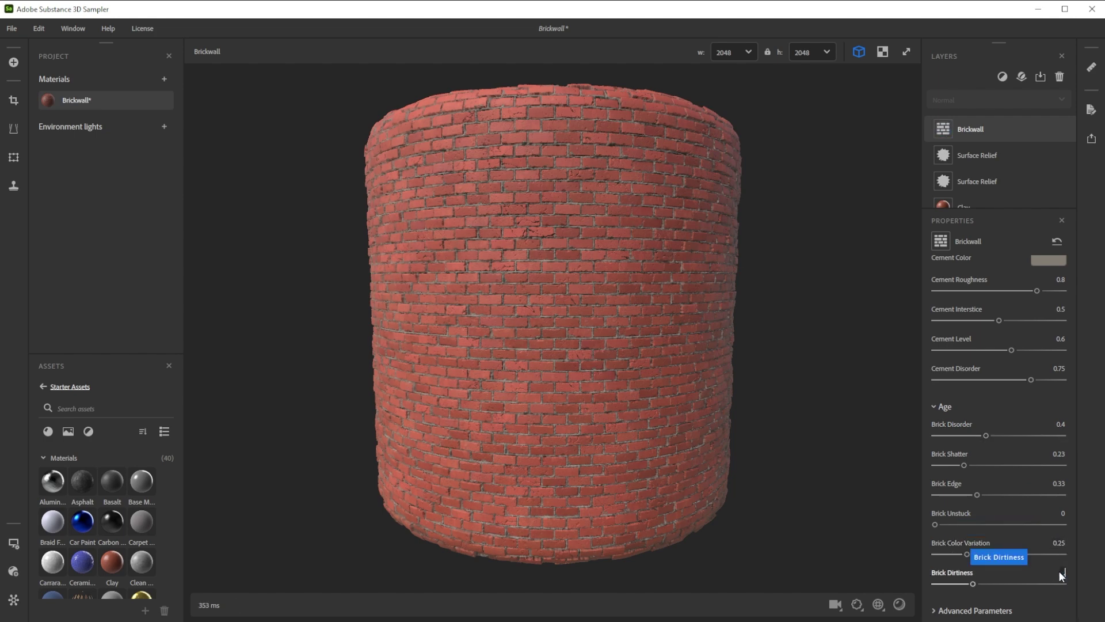
type(".4")
key("Return")
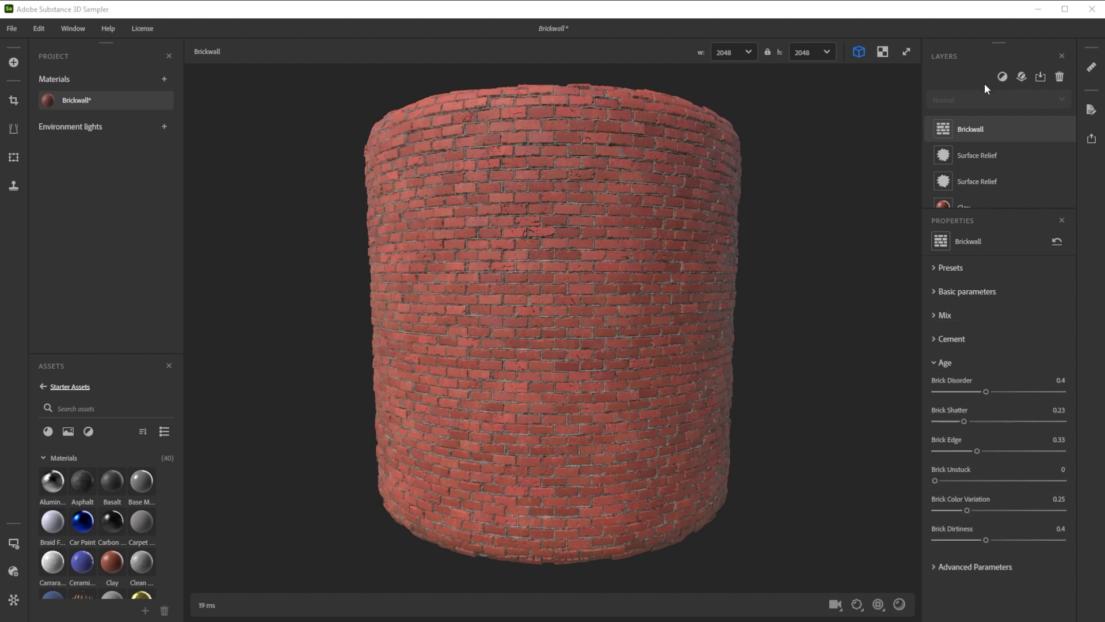
- Add a Dust filter on top of the Brickwall layer and randomize its seed
left_click(1002, 76)
left_click(976, 145)
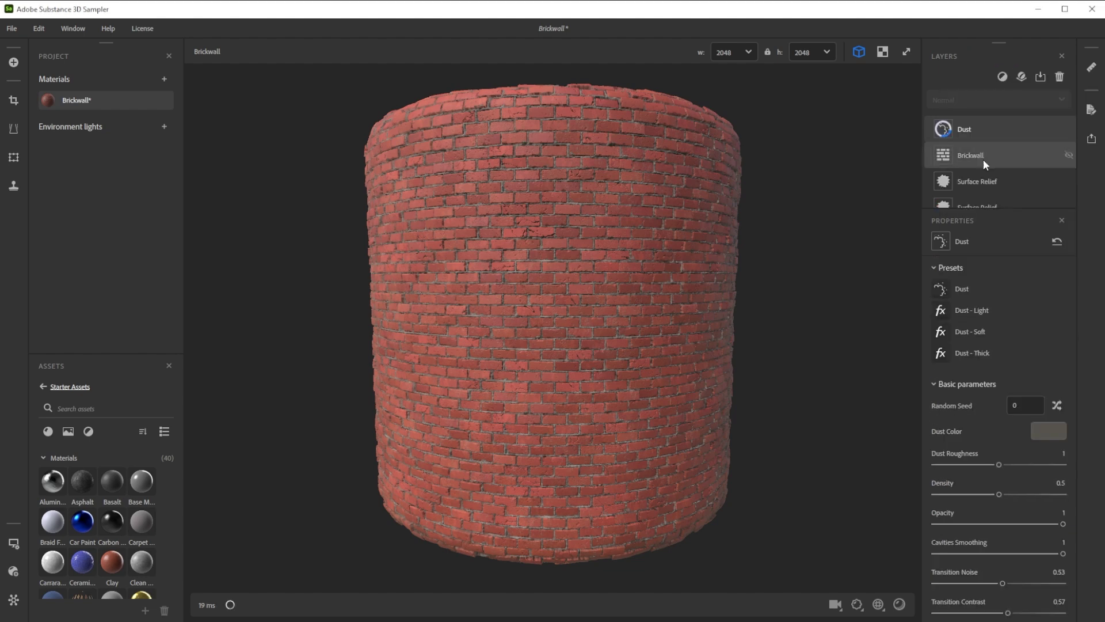
left_click(1057, 405)
- Choose a darker grey-brown Dust Color and set the Dust layer's Density to 0.42
left_click(1049, 431)
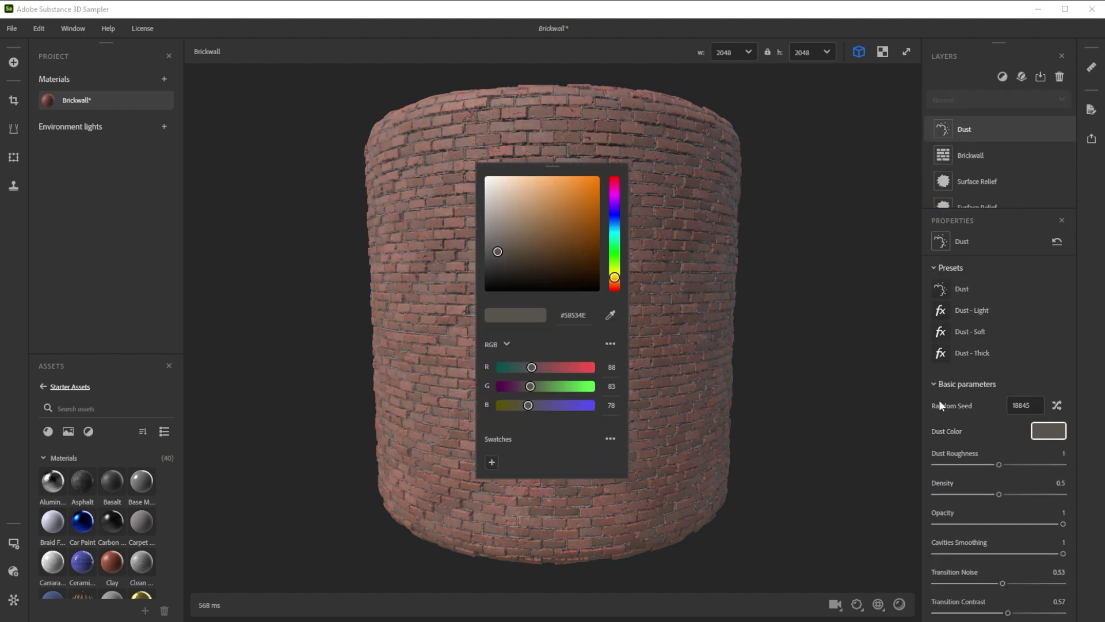
left_click(500, 267)
double_click(1059, 483)
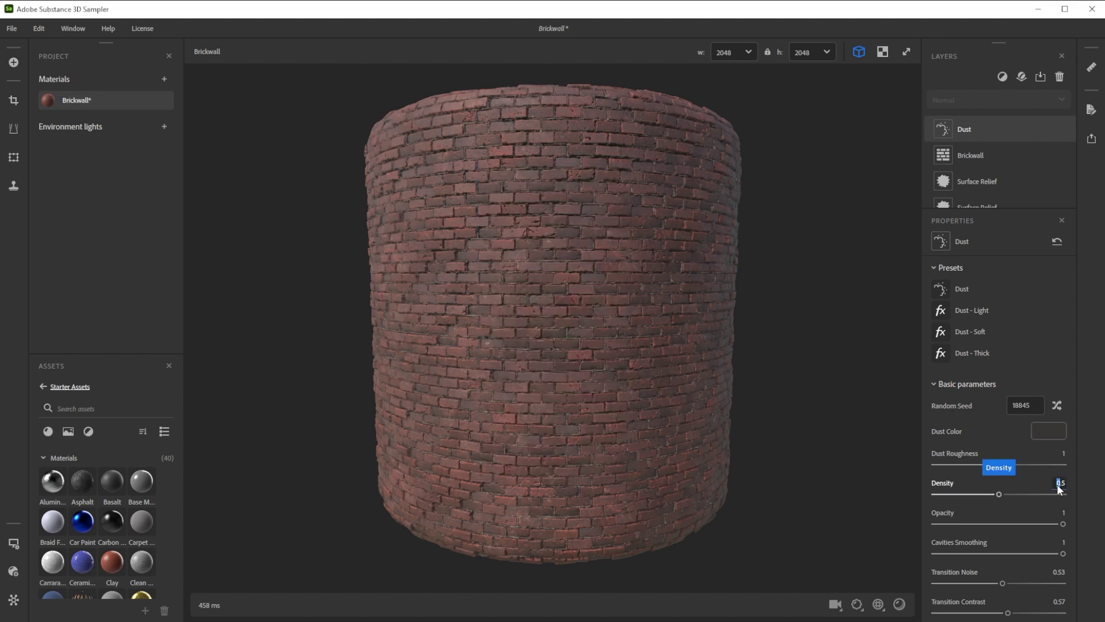
type(".42")
key("Return")
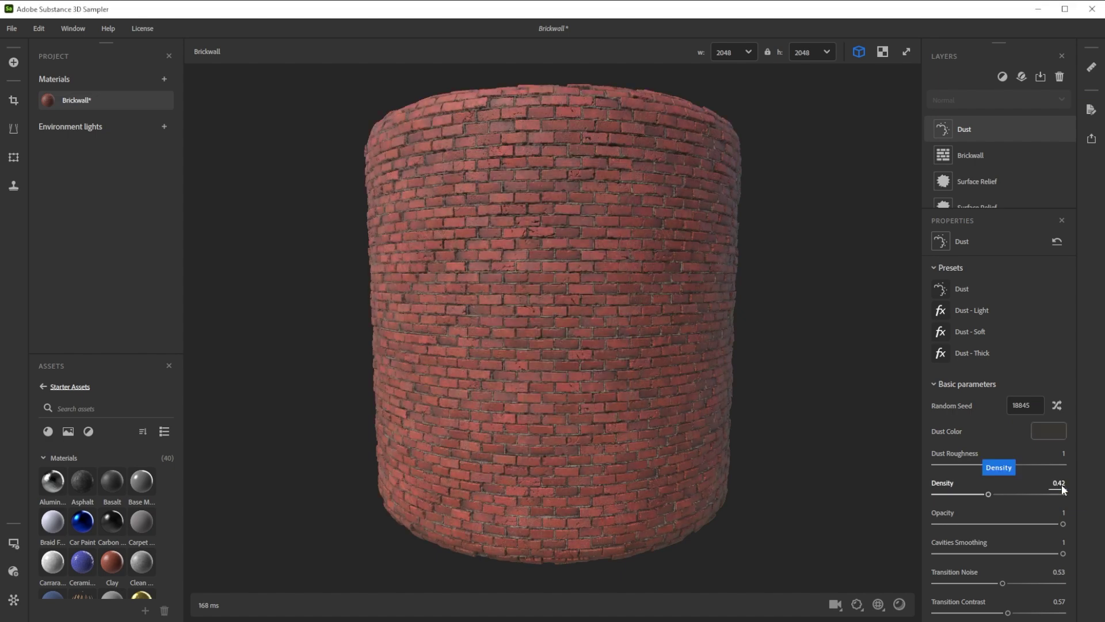
- Set the Dust layer's Transition Noise to 0.7 and Color Match to 0.4
double_click(1059, 571)
key("BackSpace")
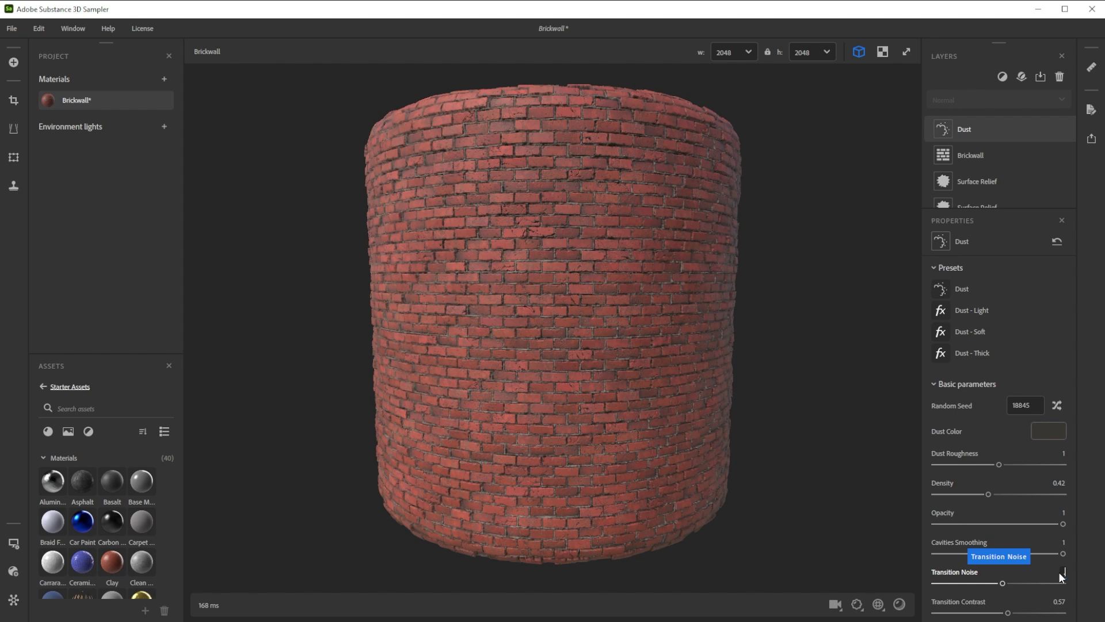
type(".7")
key("Return")
scroll(1062, 575, "down", 3)
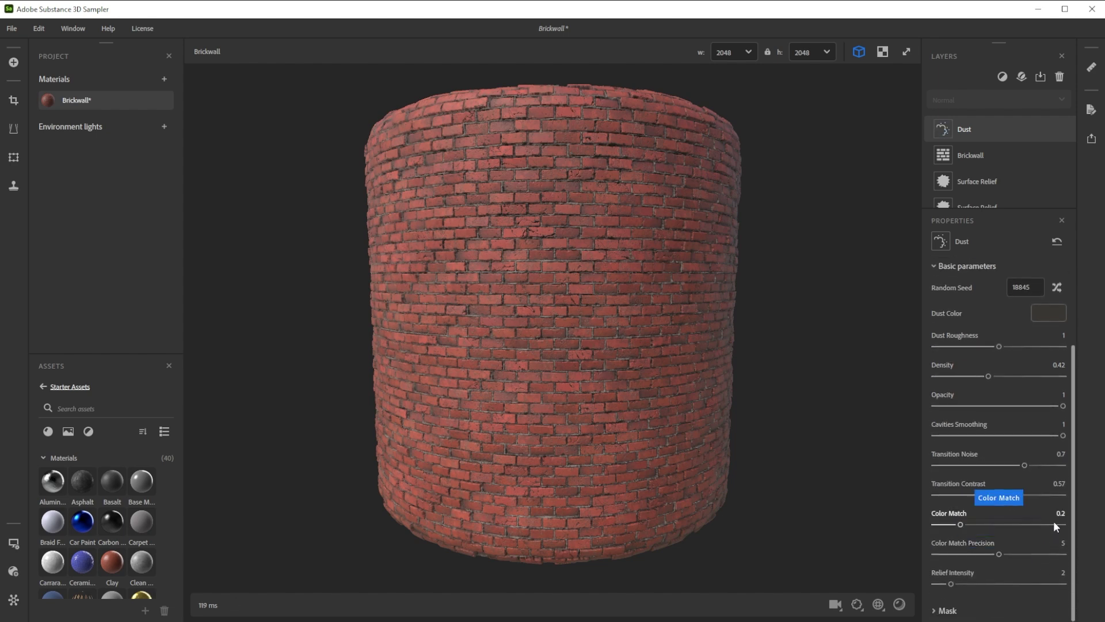
double_click(1061, 513)
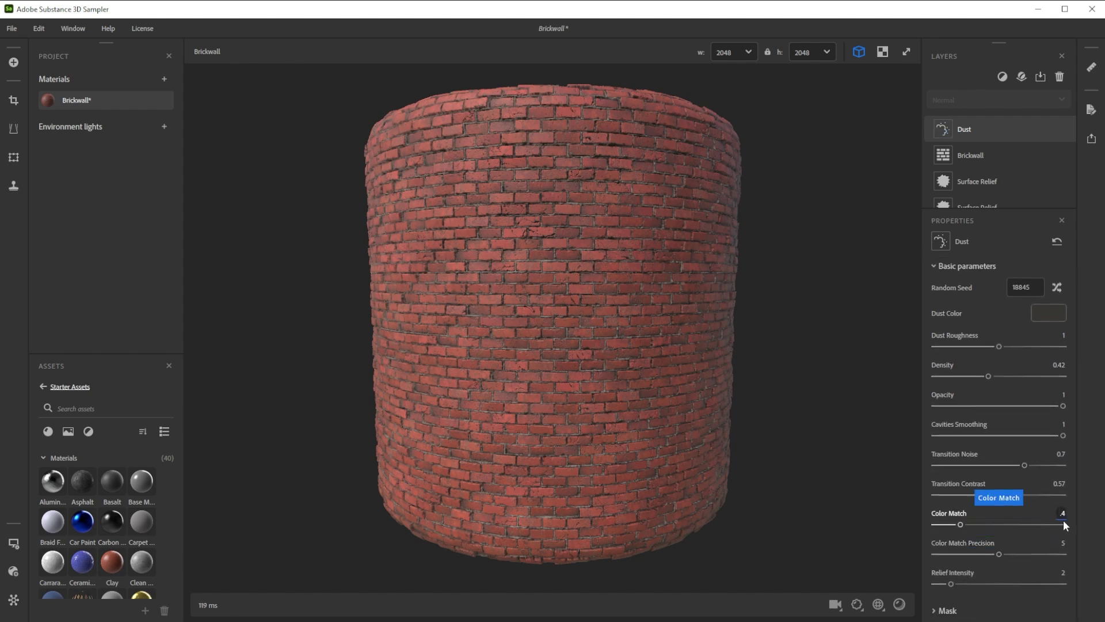
type(".4")
key("Return")
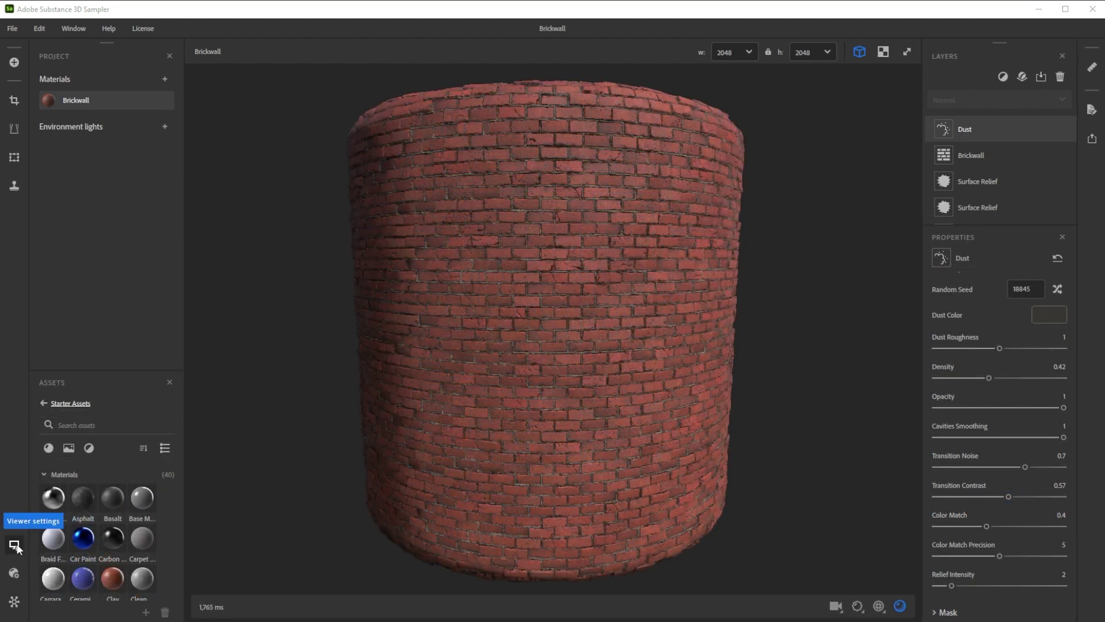
- Preview the Bonifacio and Panorama environments, settle on the Glazed environment for the viewer, and rotate its lighting
left_click(14, 545)
scroll(57, 541, "down", 5)
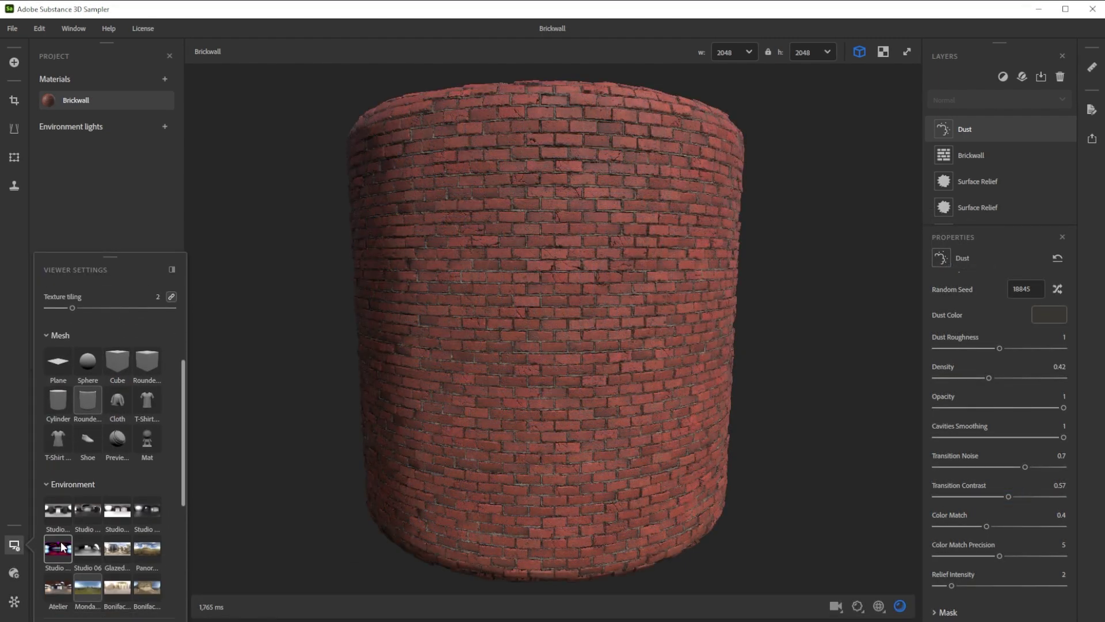
scroll(61, 546, "down", 1)
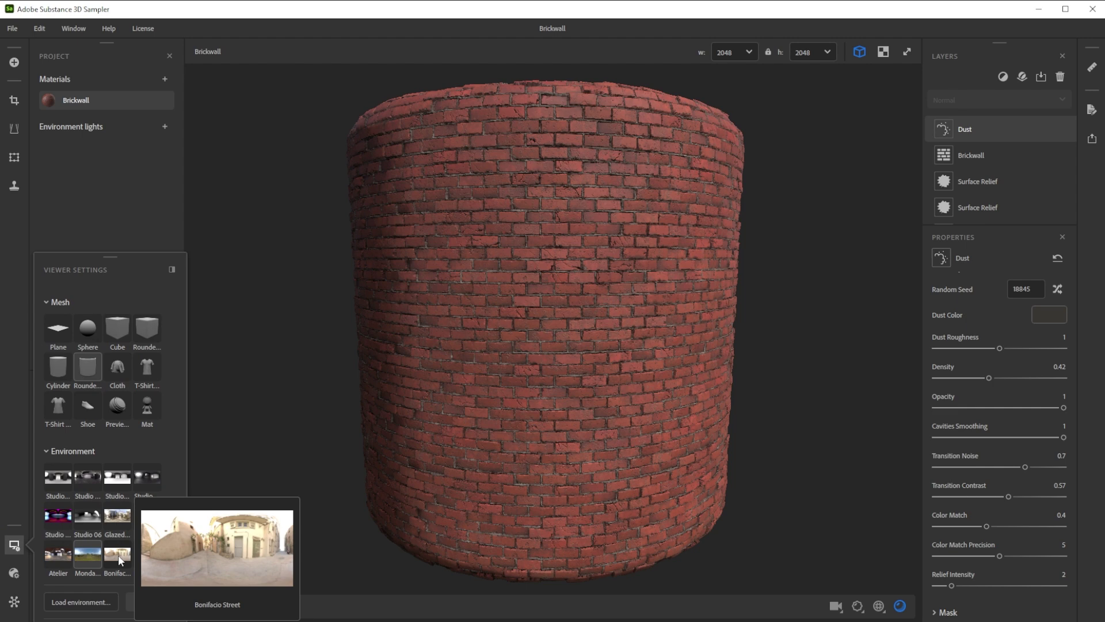
left_click(118, 554)
left_click(147, 555)
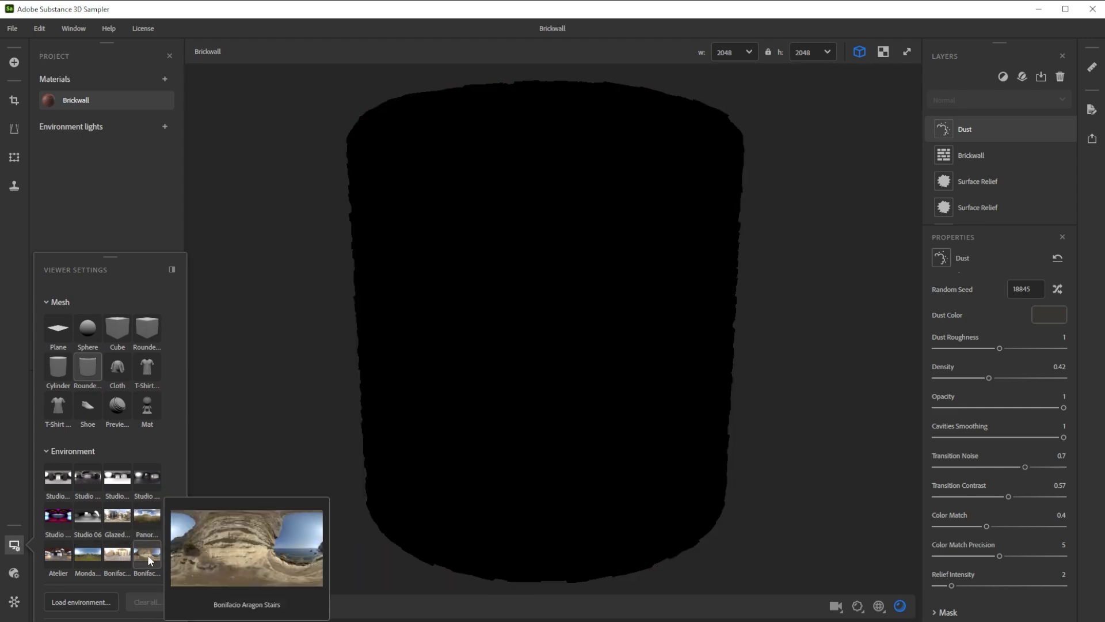
left_click(148, 523)
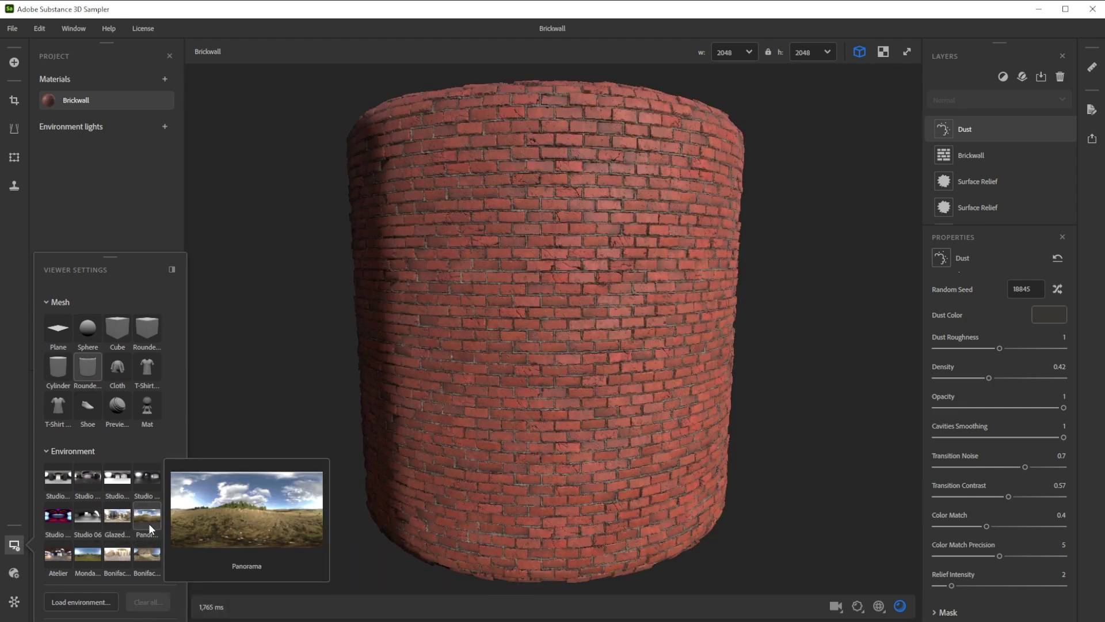
left_click(112, 522)
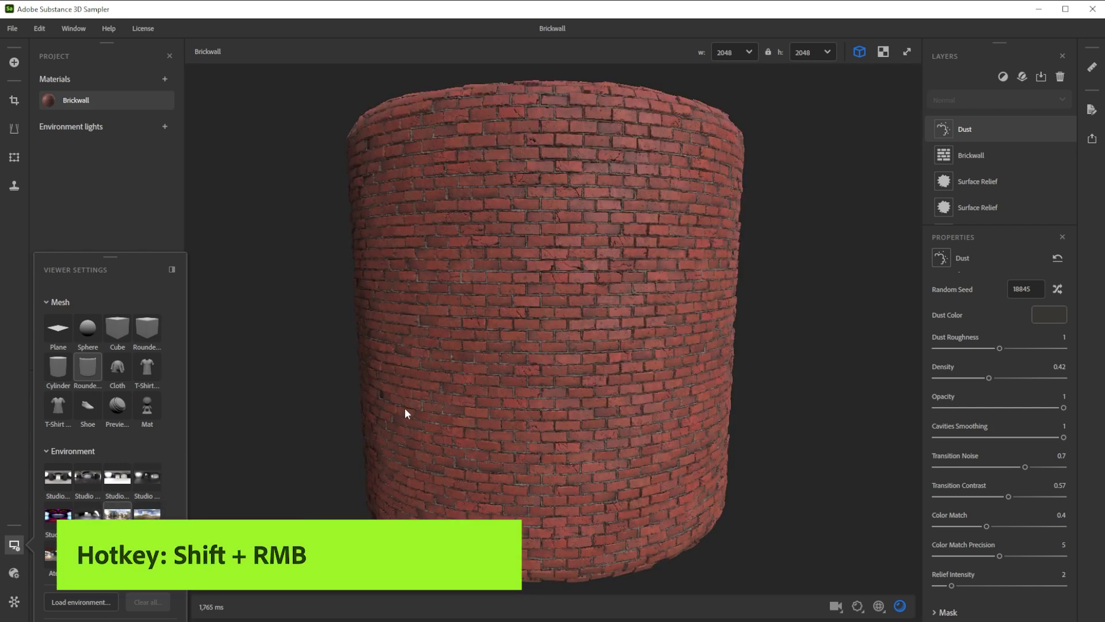
mouse_move(406, 413)
right_mouse_down("shift")
mouse_move(464, 419)
mouse_move(411, 417)
right_mouse_up("shift")
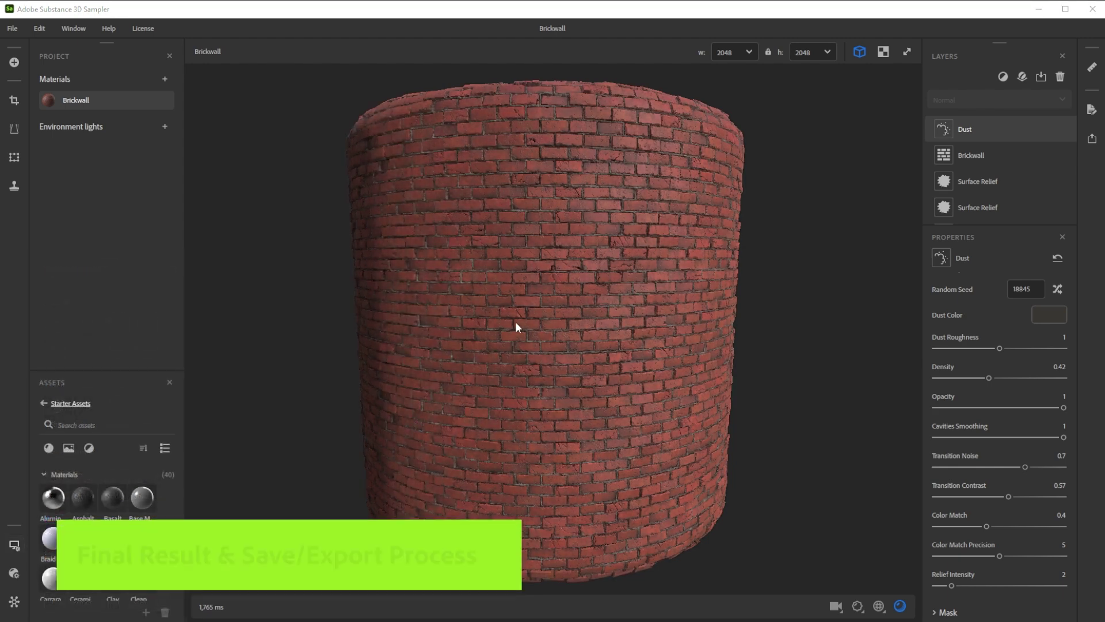
- Save the project as a Sampler archive in the Savefiles folder, replacing the existing Brickwall file
left_click(12, 28)
left_click(38, 153)
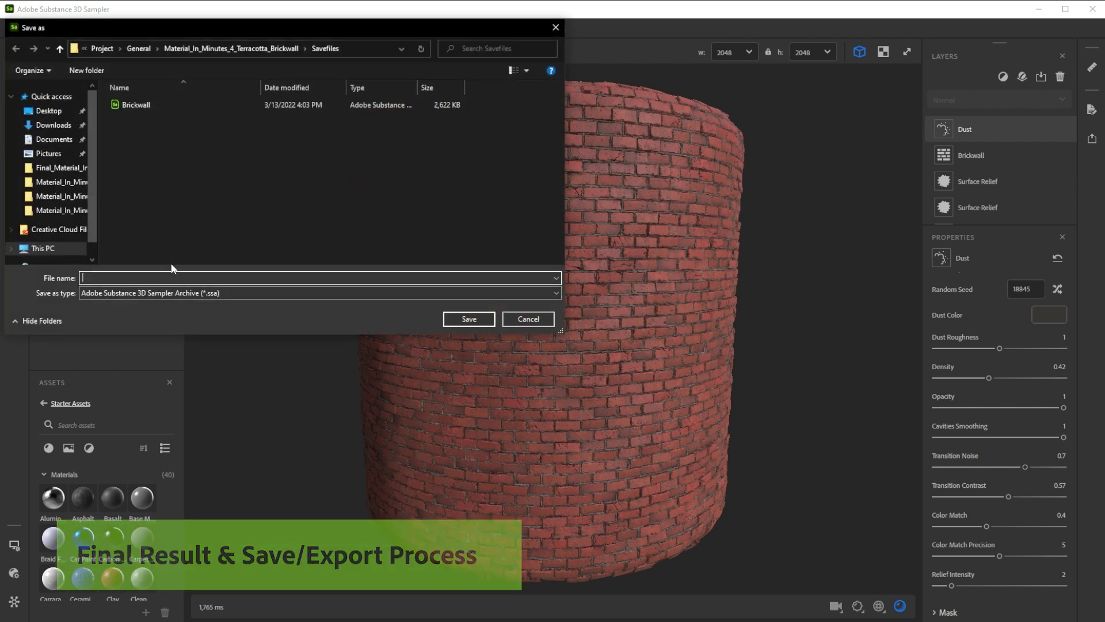
left_click(129, 107)
left_click(469, 320)
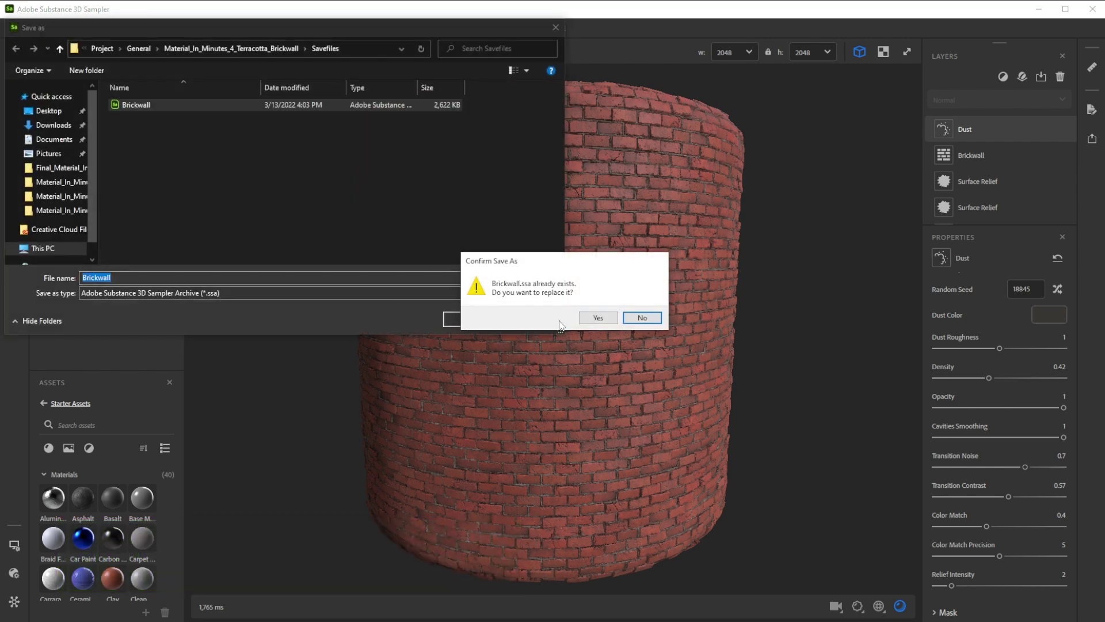
left_click(599, 318)
- Export the material as a Substance 3D asset file (.sbsar) named Brickwall, replacing the existing file
left_click(1092, 139)
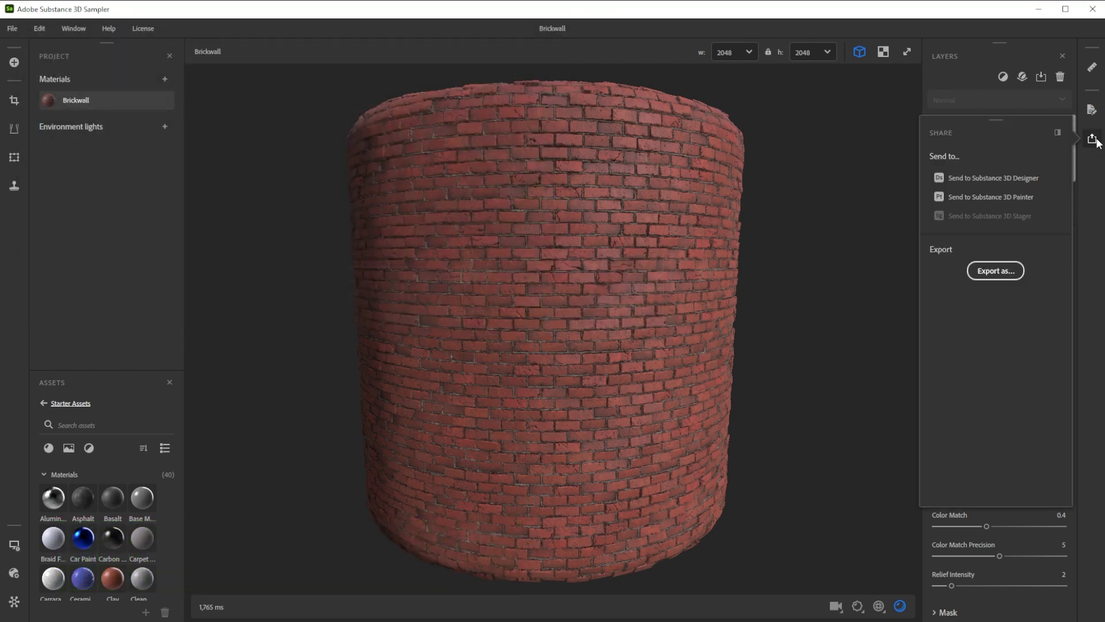
left_click(999, 177)
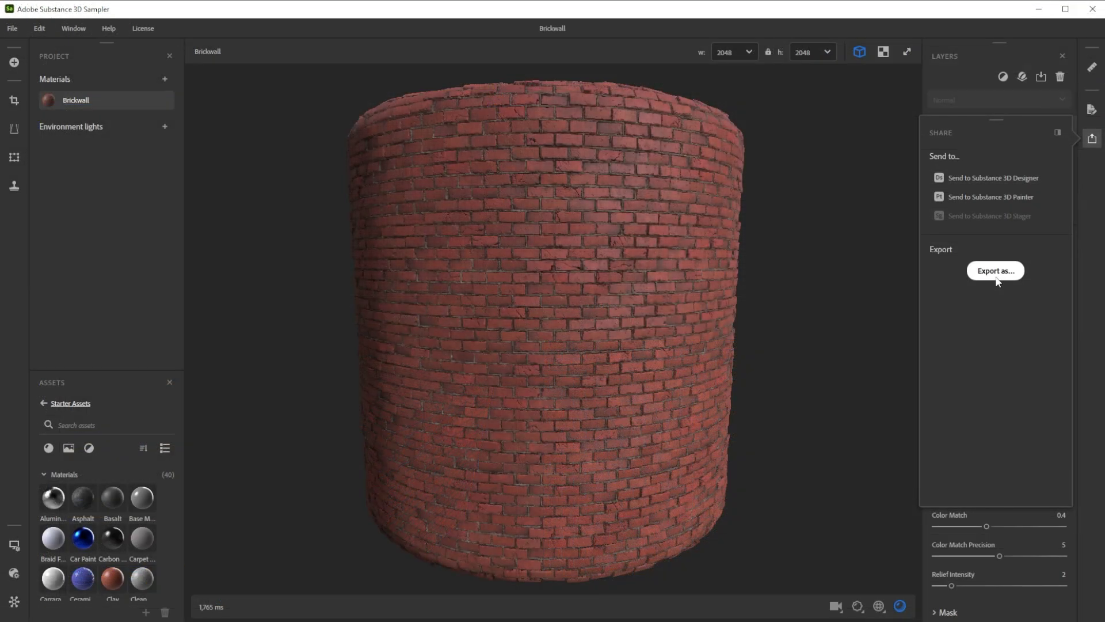
left_click(999, 273)
left_click(480, 276)
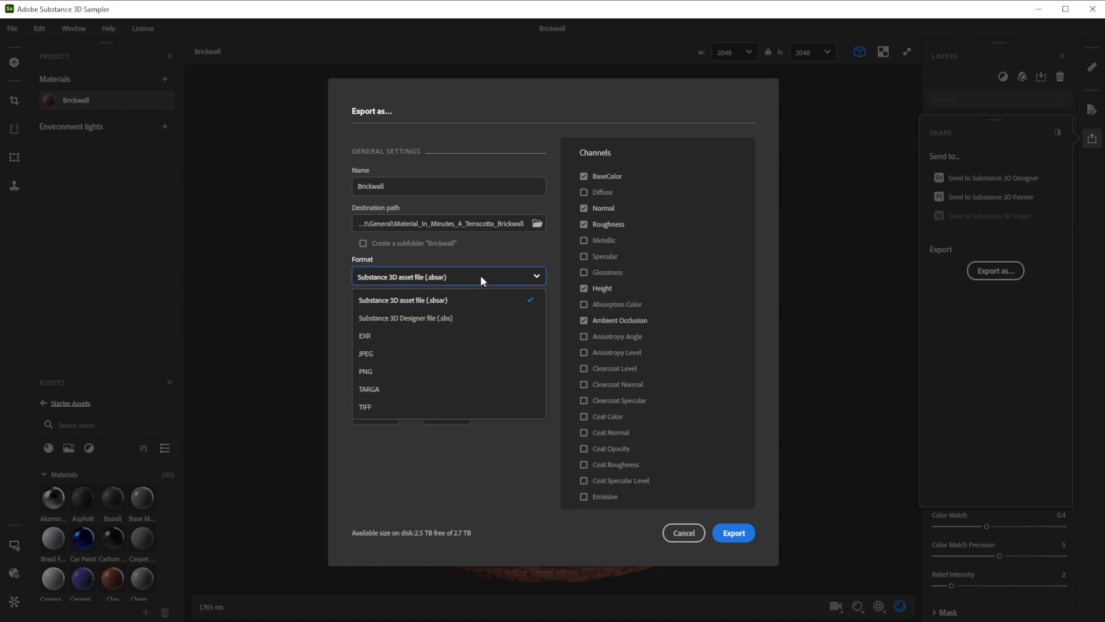
left_click(420, 297)
left_click(731, 531)
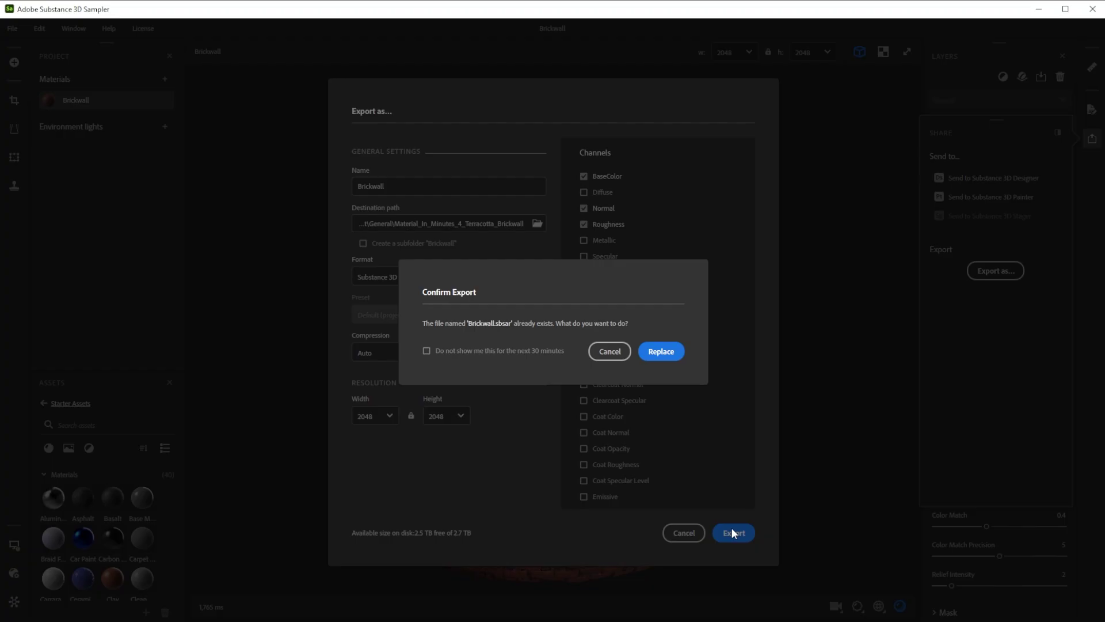
left_click(664, 353)
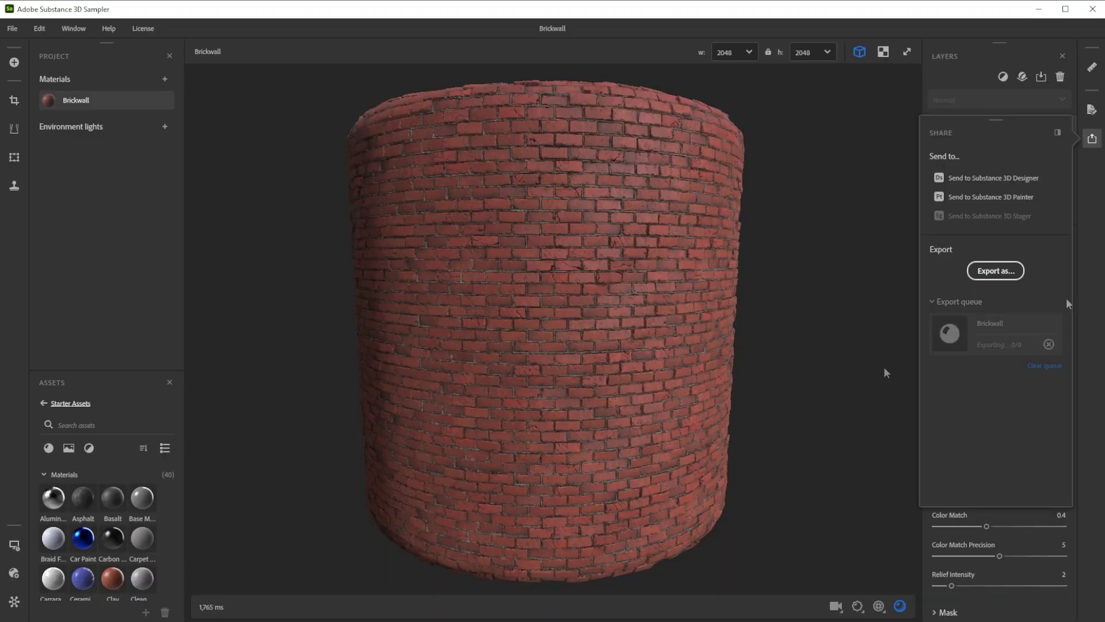
- Export the Brickwall material's channels as PNG textures at 2048 x 2048 with the Default (project workflow) preset
left_click(995, 270)
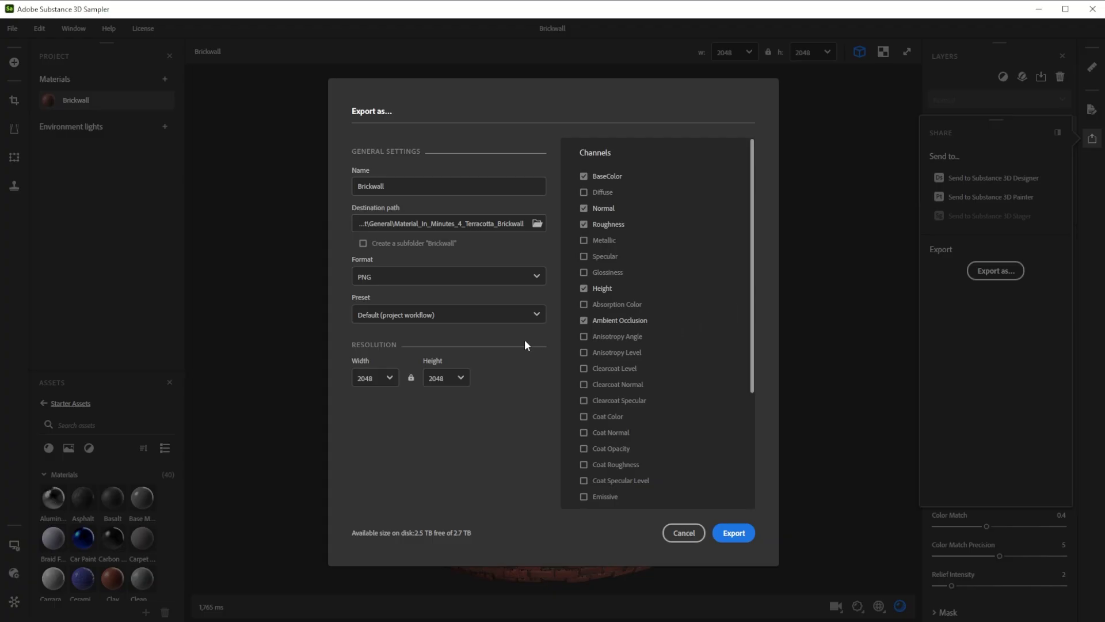
left_click(437, 277)
left_click(371, 373)
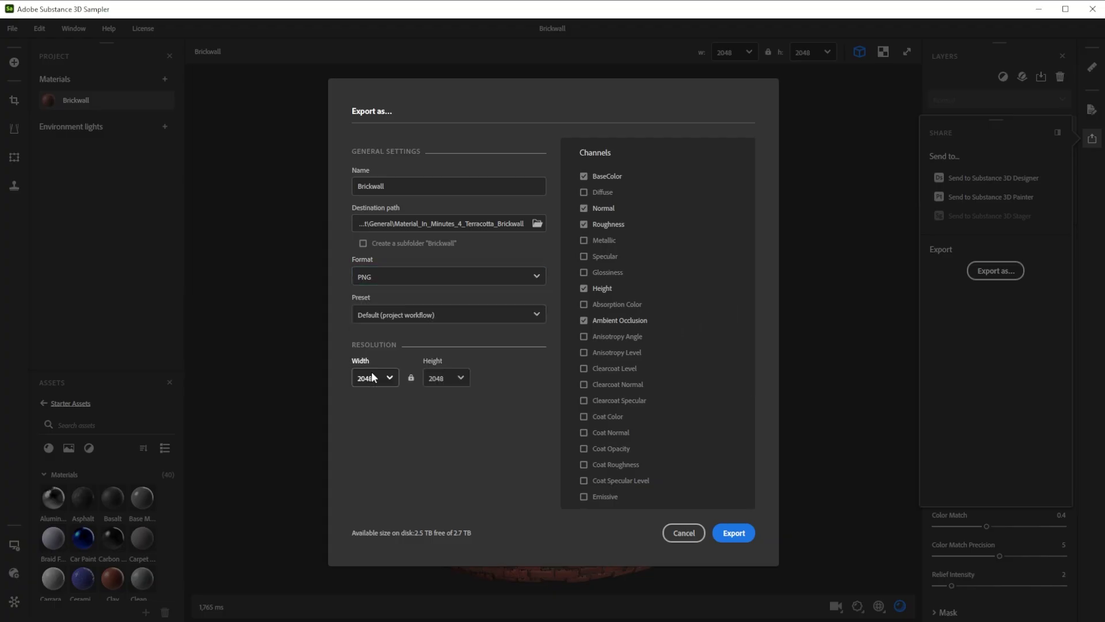
left_click(731, 533)
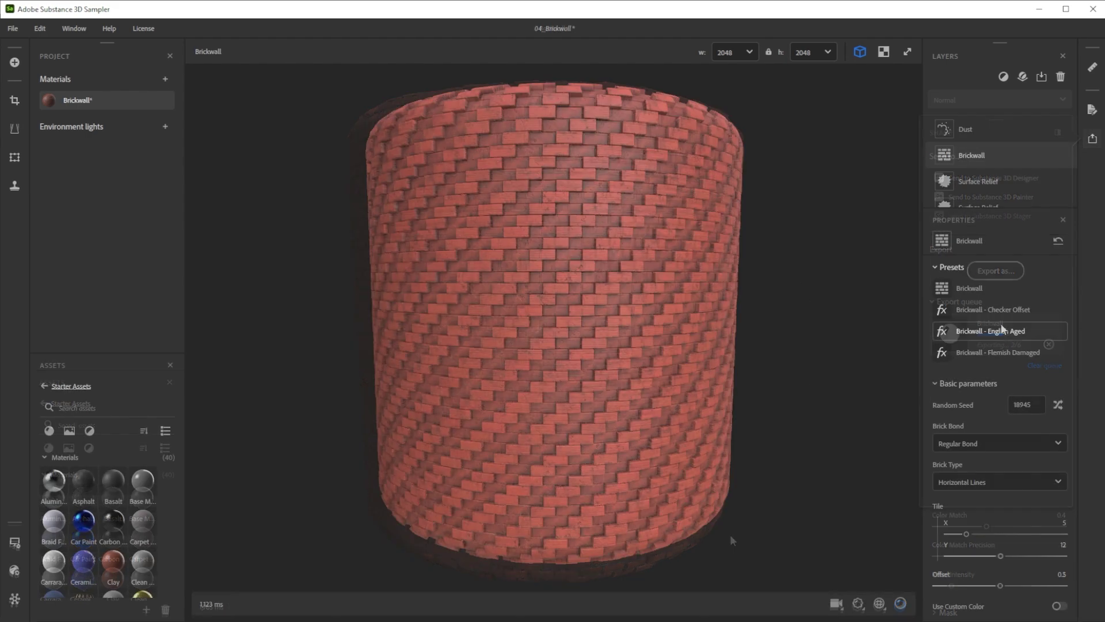
- Try the English Aged and Flemish Damaged presets on the Brickwall layer and switch Brick Bond to English Bond (Gap)
left_click(1003, 331)
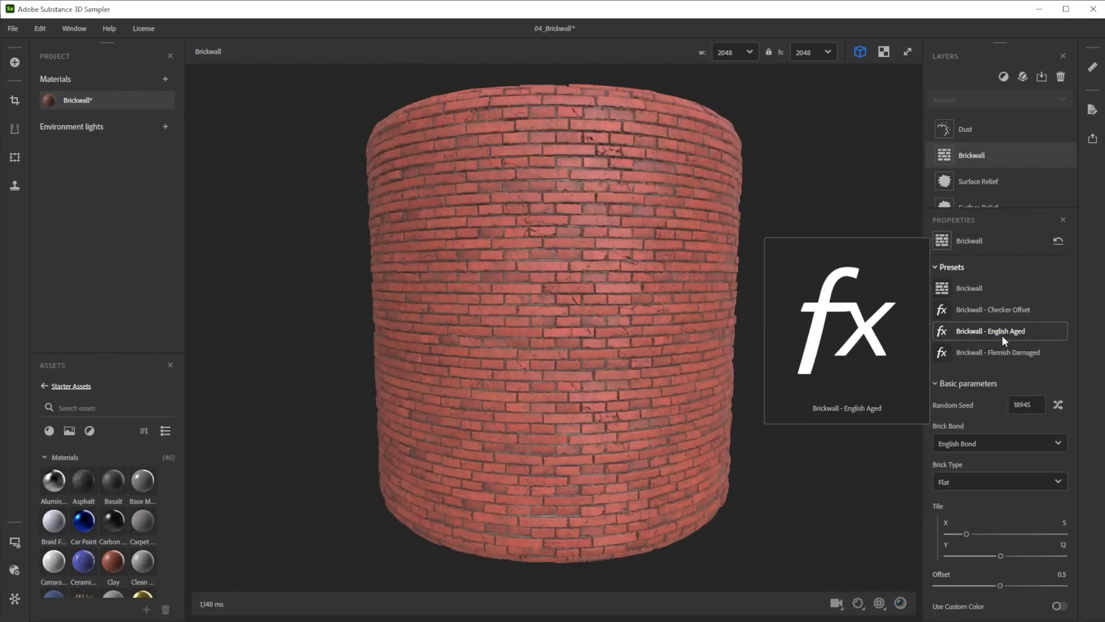
left_click(1003, 352)
left_click(989, 444)
left_click(959, 485)
left_click(975, 446)
- Set the Brickwall layer's Brick Type to Square Perforated and Brick Bond to English Bond
left_click(978, 520)
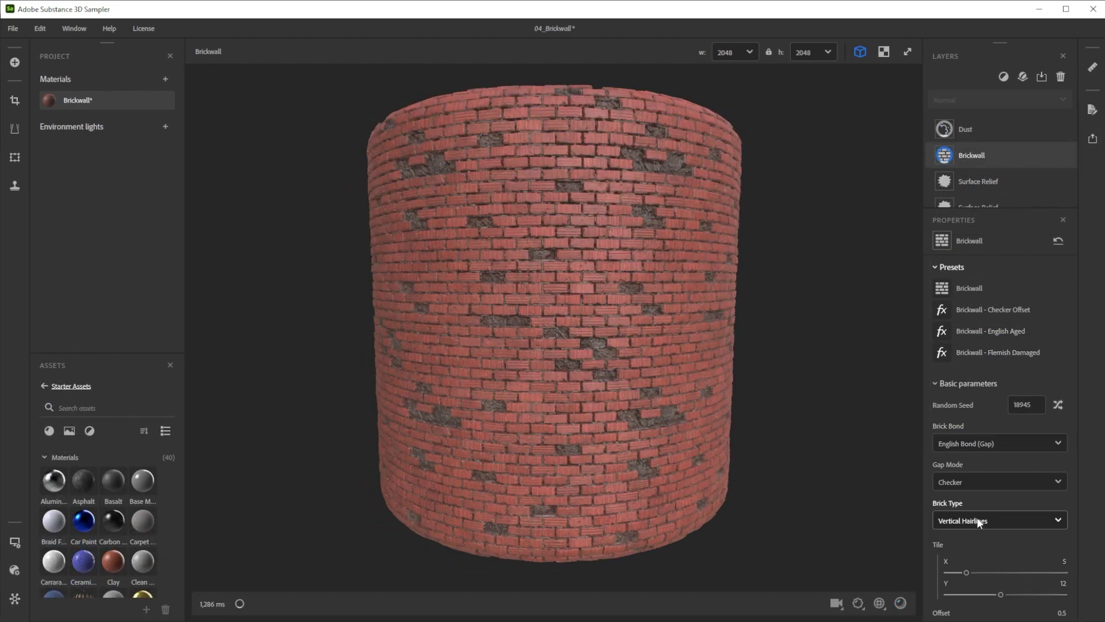
left_click(972, 446)
left_click(972, 484)
left_click(981, 479)
left_click(988, 454)
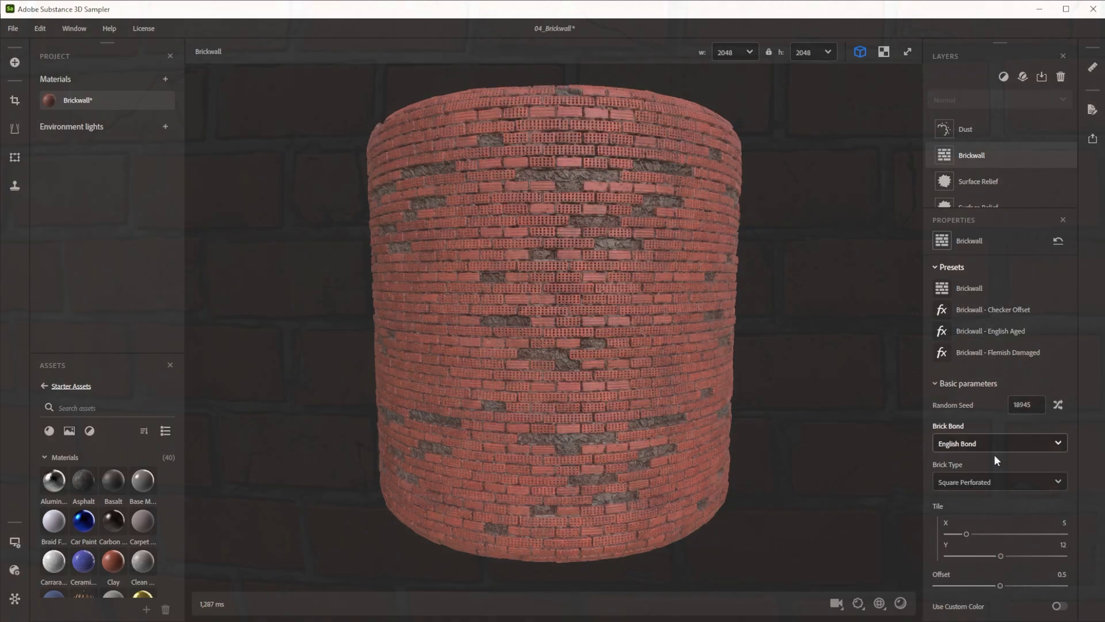